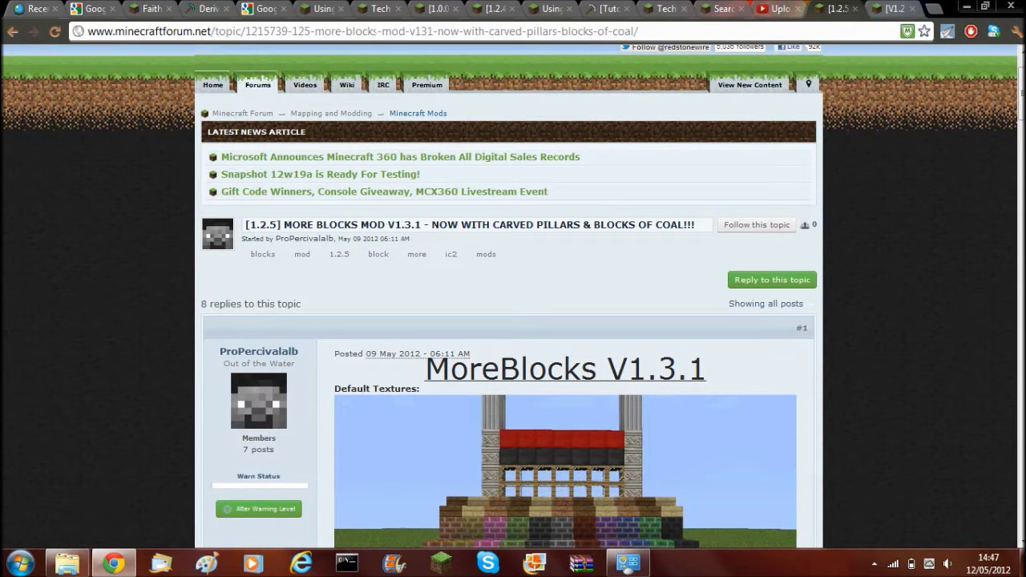
Look through the More Blocks mod topic for its textures, added blocks, installation instructions and download links.
scroll(591, 377, "down", 3)
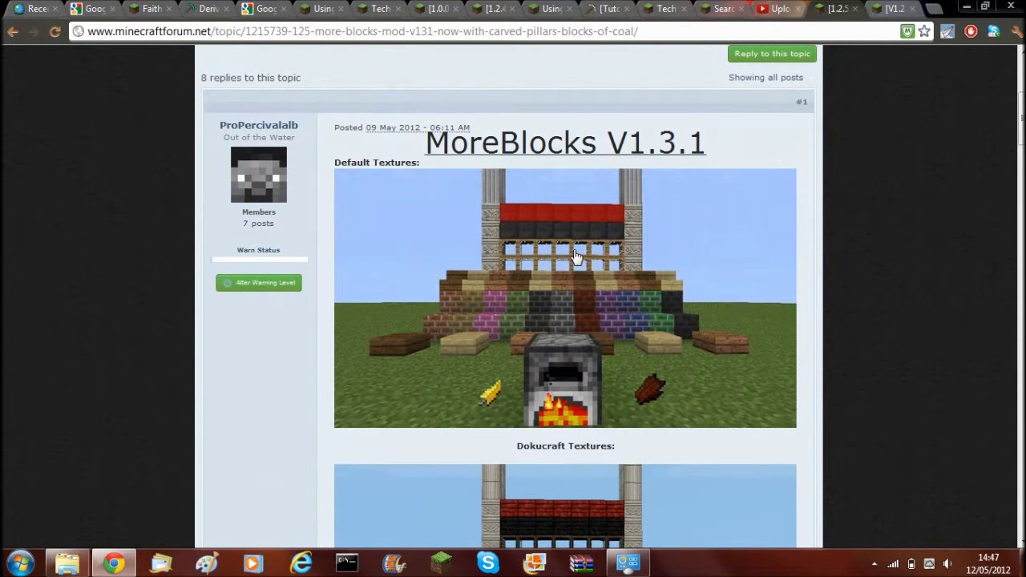
scroll(574, 251, "up", 2)
scroll(481, 280, "down", 5)
scroll(591, 343, "up", 5)
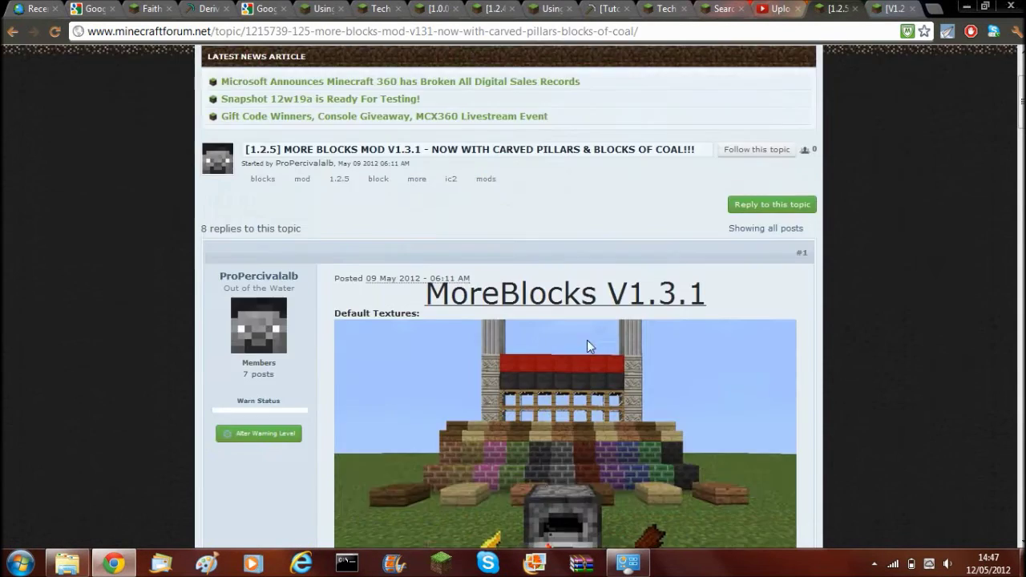
scroll(591, 343, "up", 1)
scroll(593, 352, "down", 1)
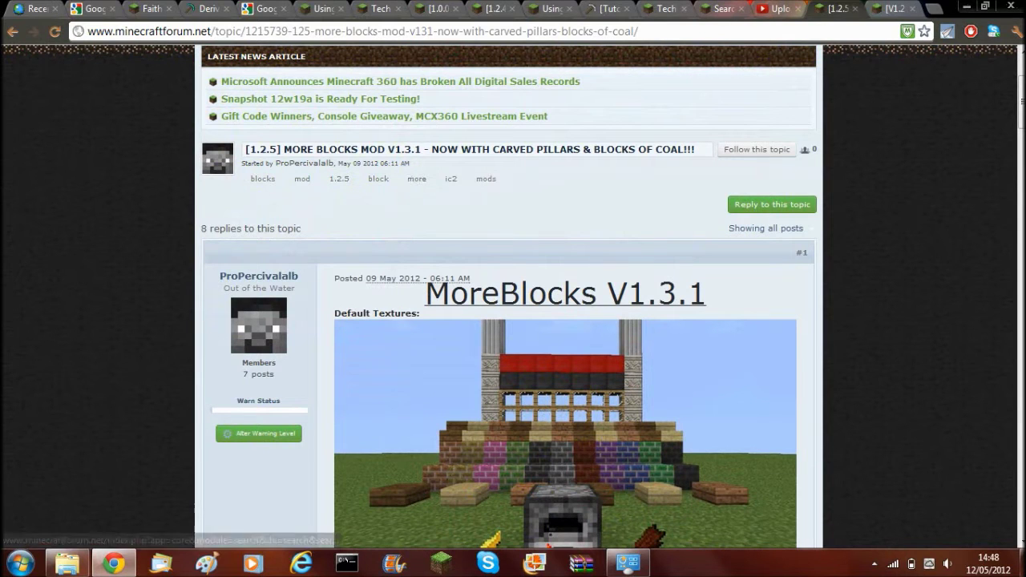
scroll(447, 192, "down", 4)
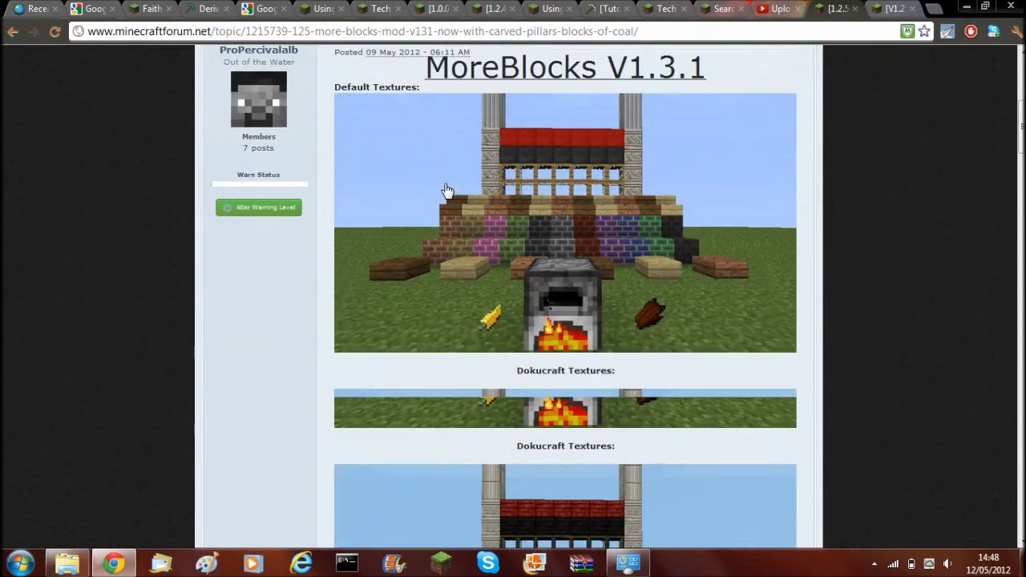
scroll(470, 178, "down", 20)
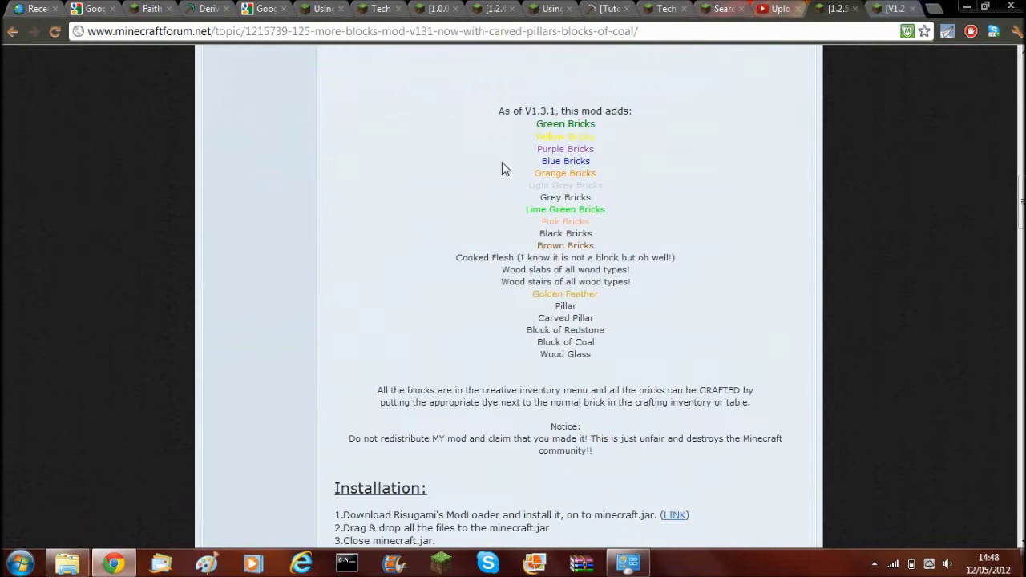
scroll(495, 181, "up", 14)
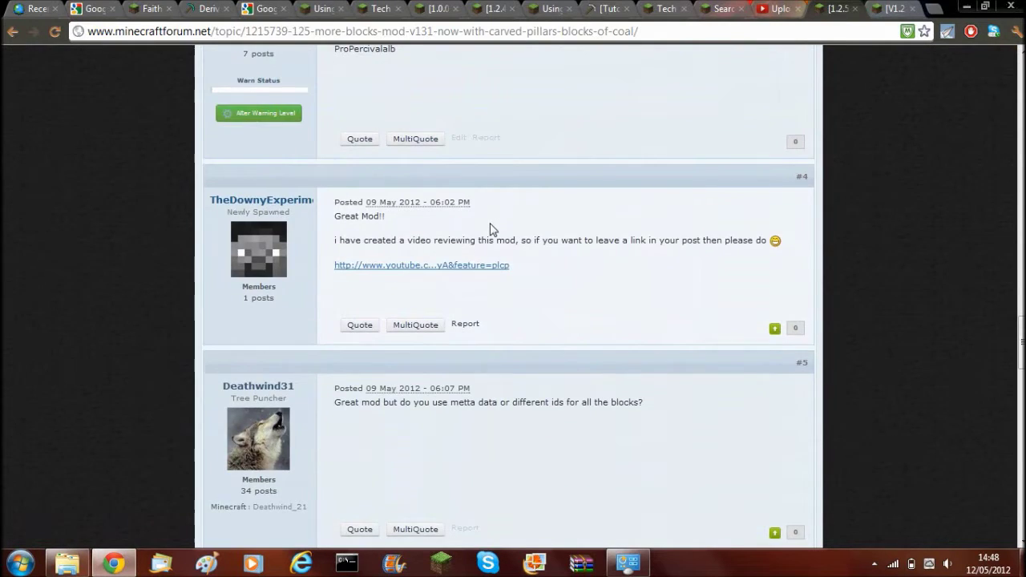
scroll(491, 230, "up", 2)
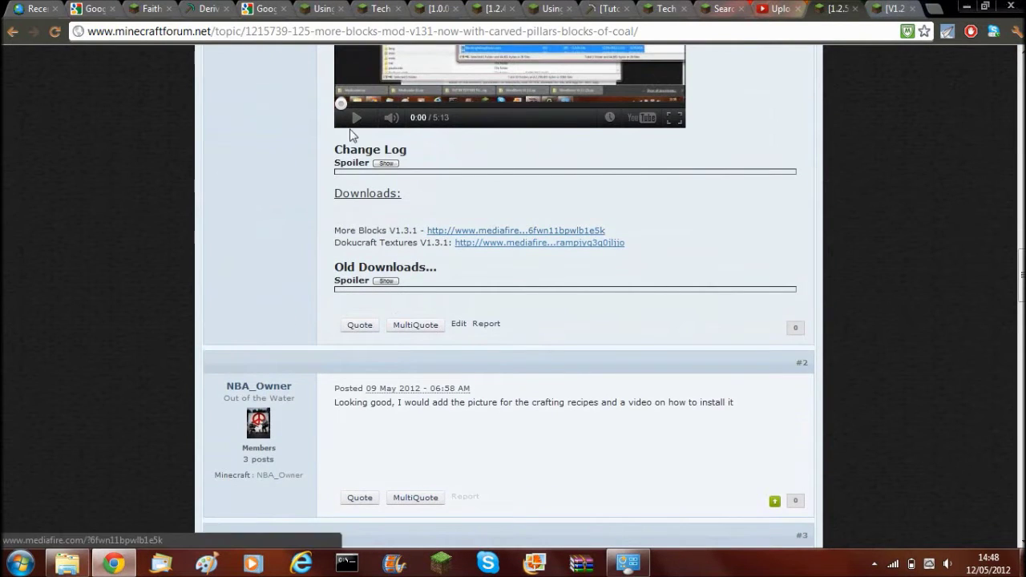
Open the MediaFire pages for More Blocks V1.3.1 and Dokucraft Textures V1.3.1 in separate browser tabs.
scroll(464, 250, "down", 1)
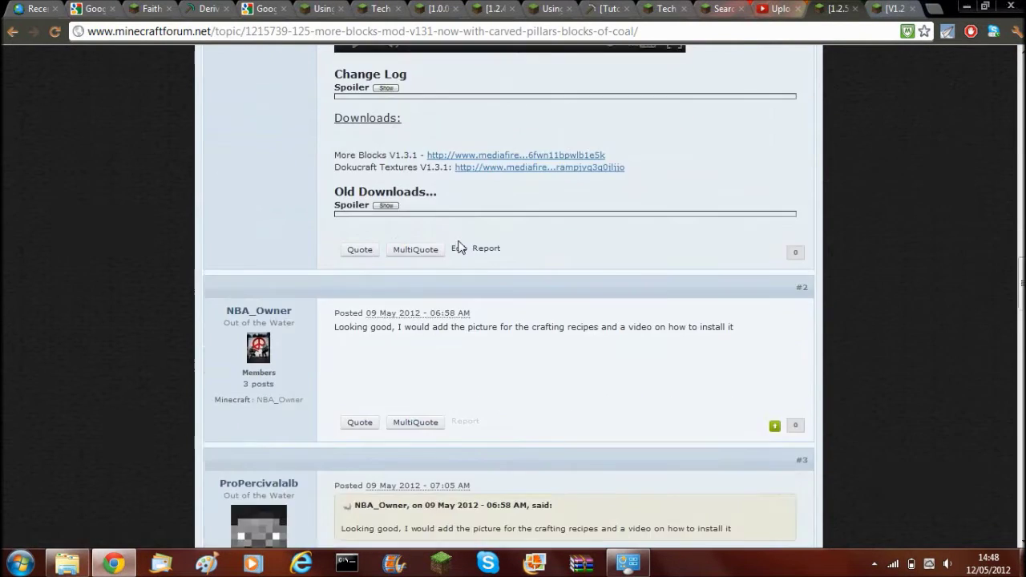
middle_click(441, 163)
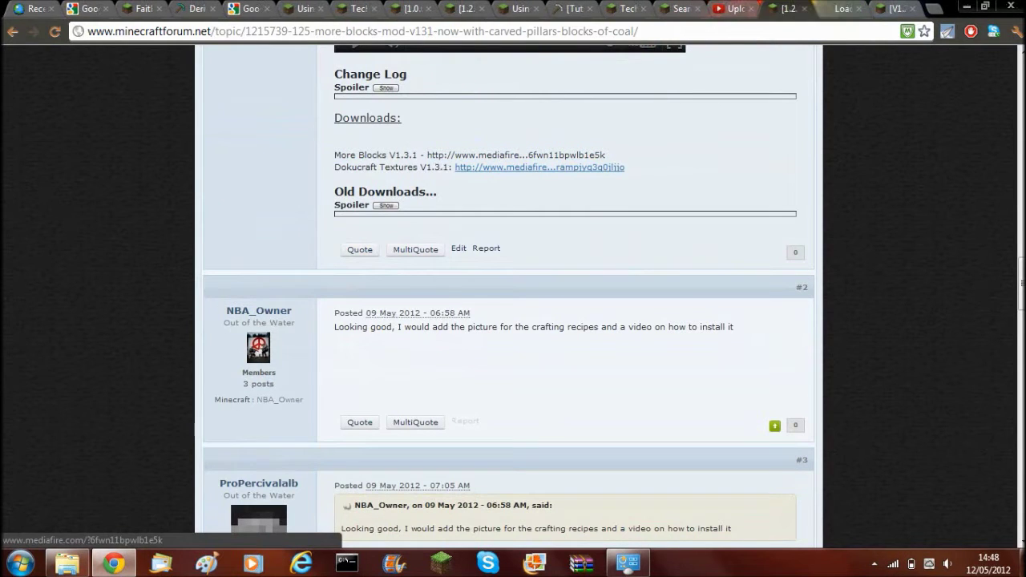
middle_click(470, 172)
left_click(798, 8)
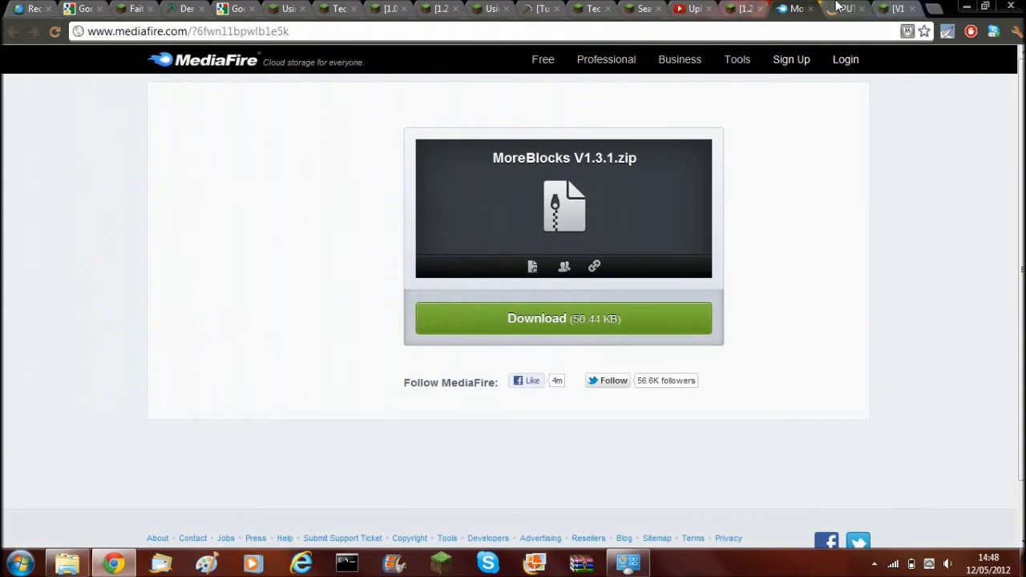
left_click(836, 7)
left_click(802, 7)
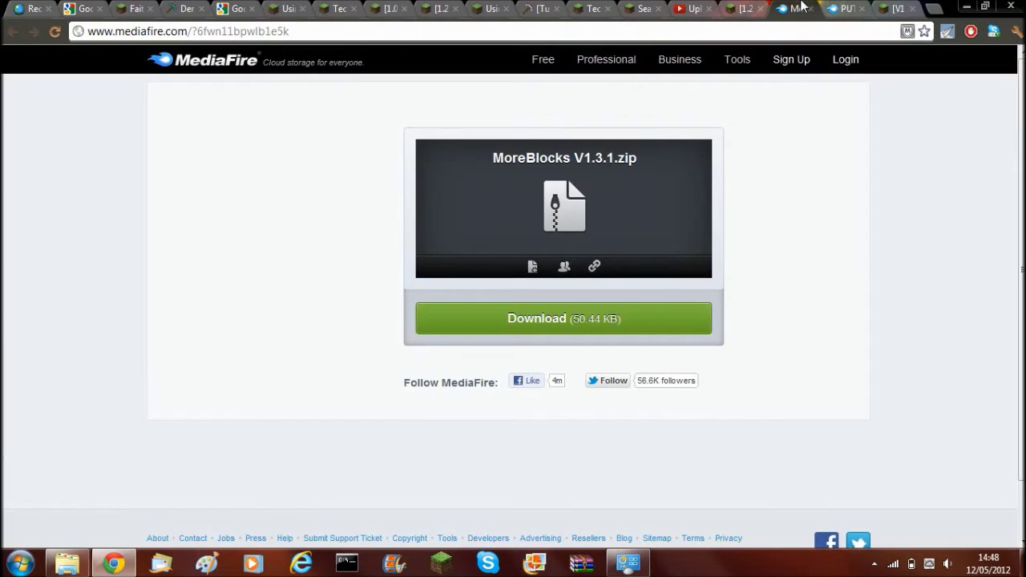
Download MoreBlocks V1.3.1.zip and PUT IN TEXTURE PACK FOLDER.zip from their MediaFire pages.
left_click(551, 324)
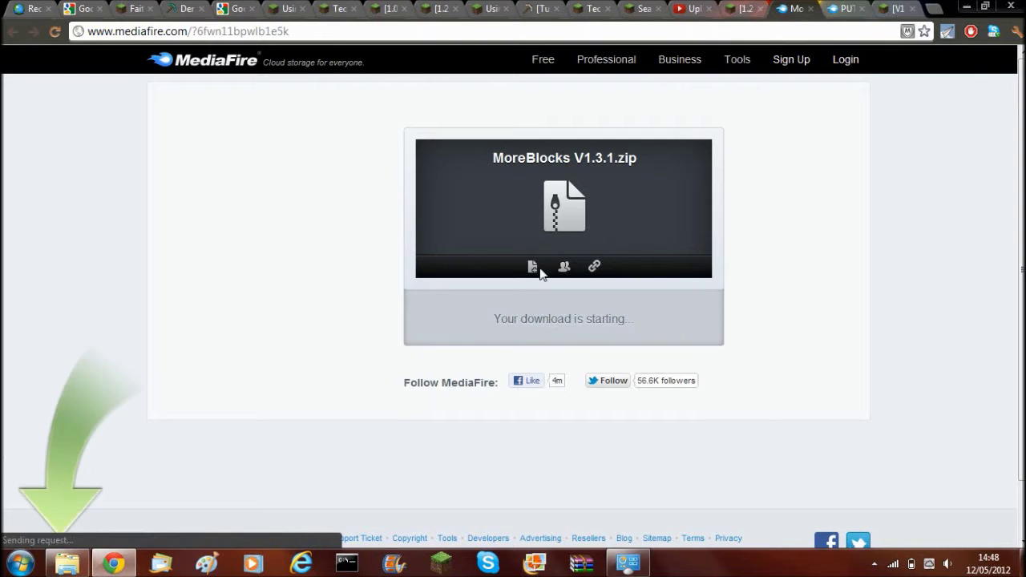
left_click(838, 9)
left_click(549, 320)
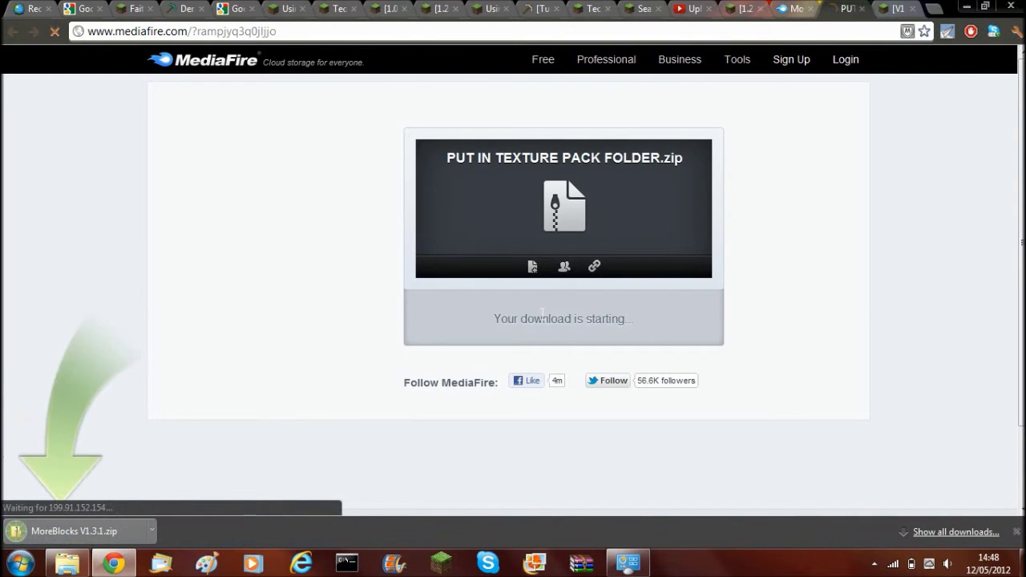
Download ModLoader 1.2.5 through the direct link in the Risugami's Mods forum topic.
left_click(902, 8)
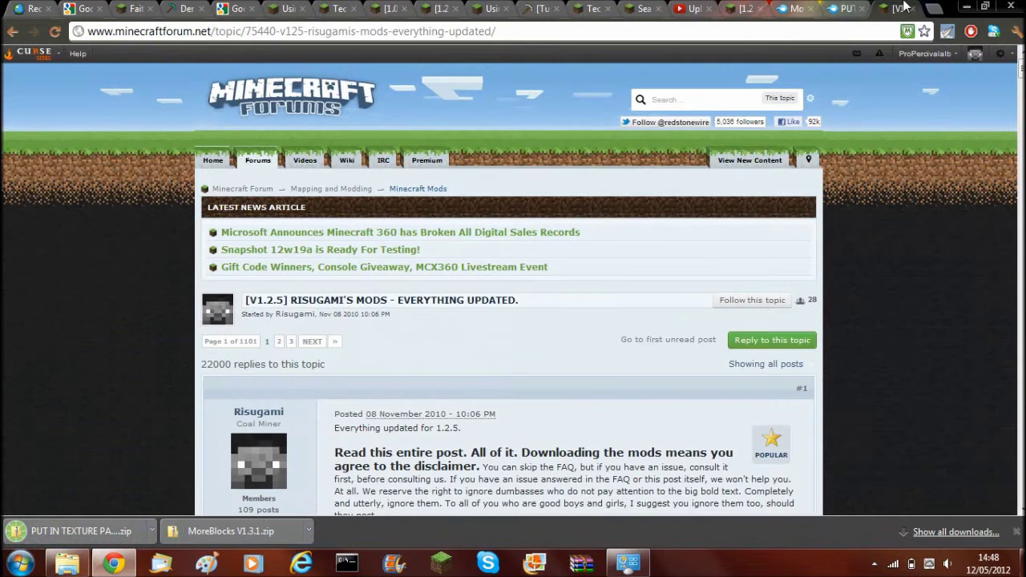
scroll(707, 237, "down", 1)
scroll(710, 241, "down", 3)
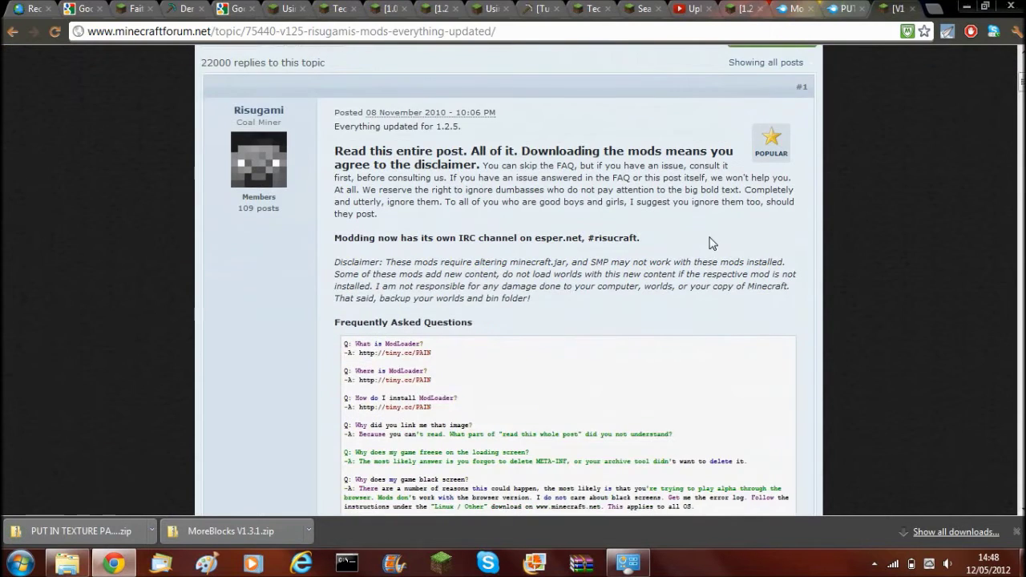
scroll(713, 243, "down", 5)
scroll(617, 278, "down", 9)
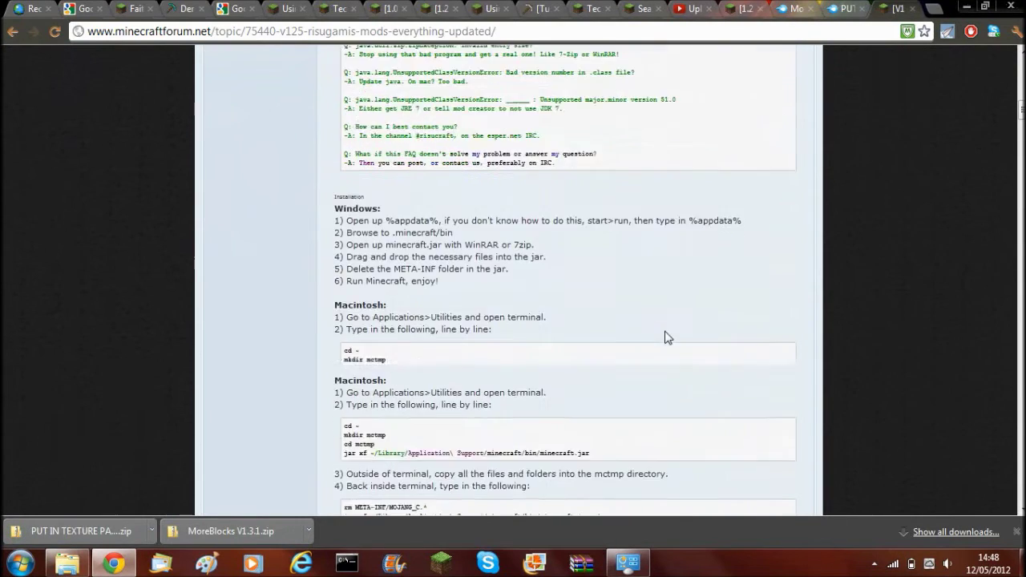
left_click(479, 436)
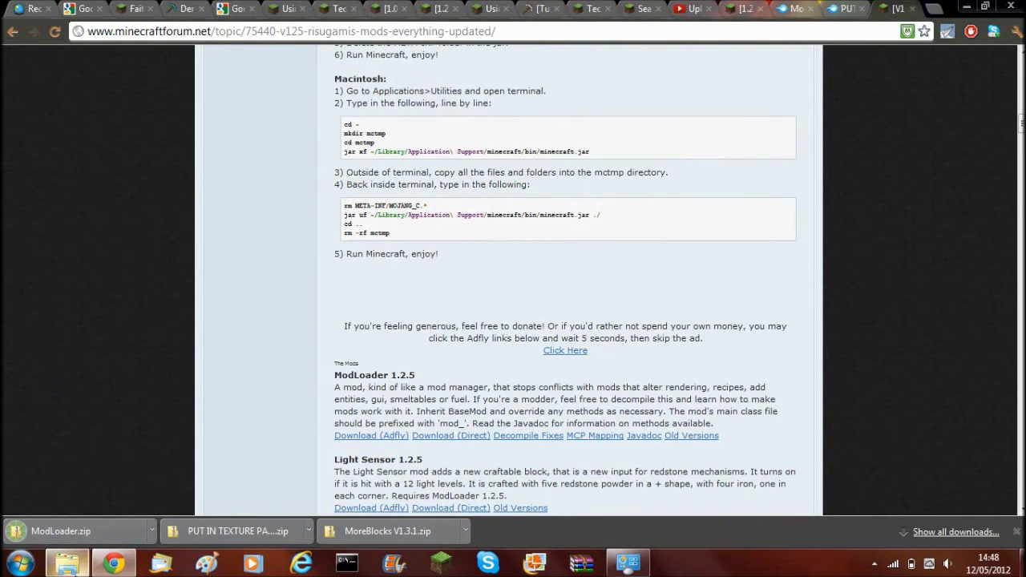
Switch to the Downloads folder in Windows Explorer and open the MoreBlocks V1.3.1 archive with WinRAR.
left_click(67, 564)
left_click_drag(216, 28, 499, 41)
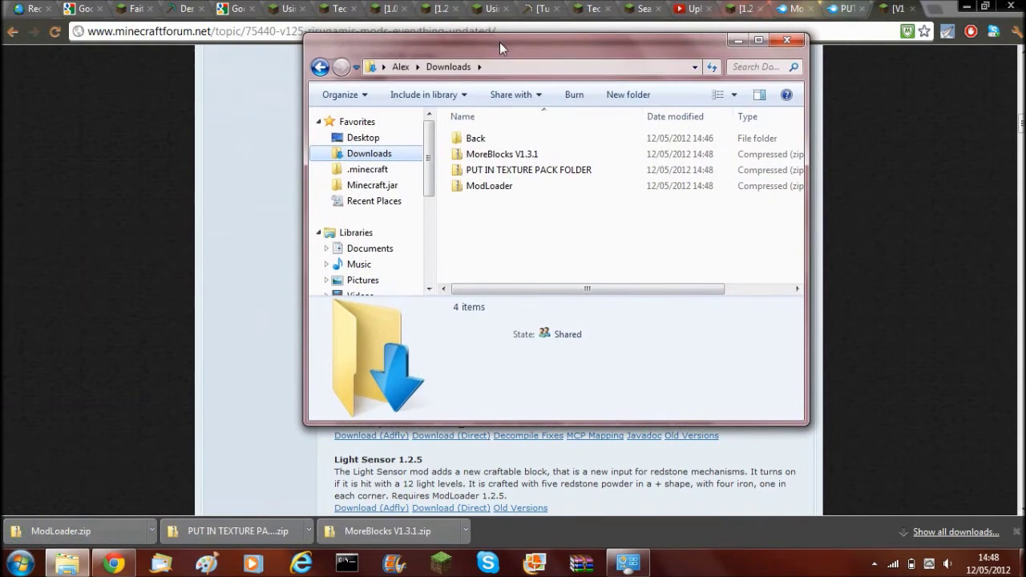
right_click(476, 159)
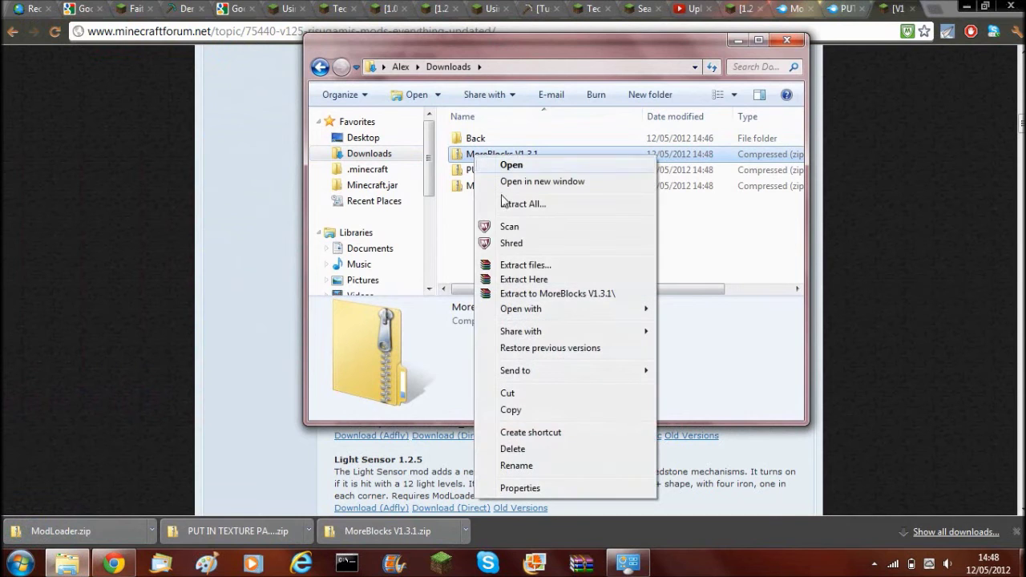
mouse_move(517, 310)
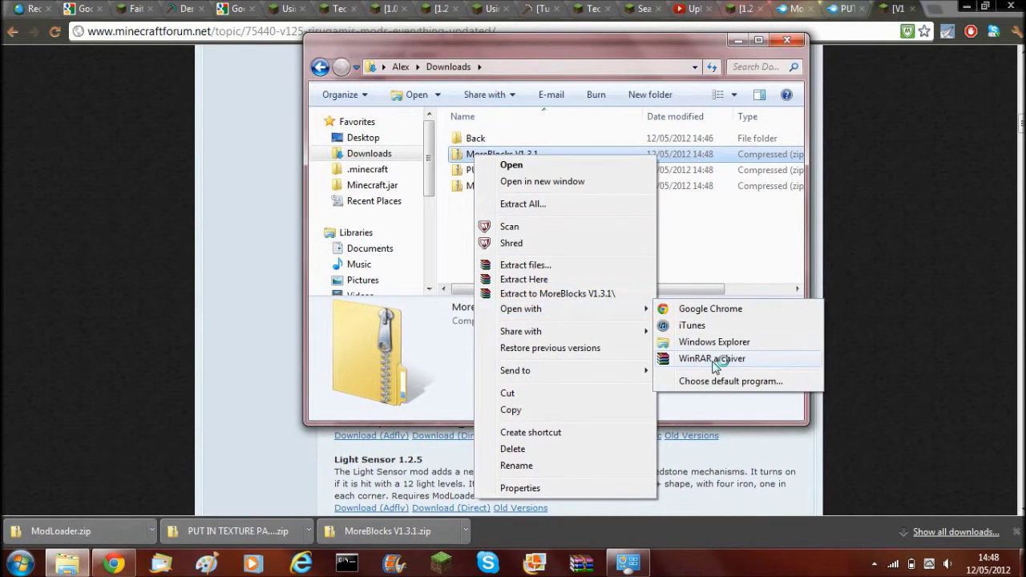
left_click(716, 360)
left_click(559, 59)
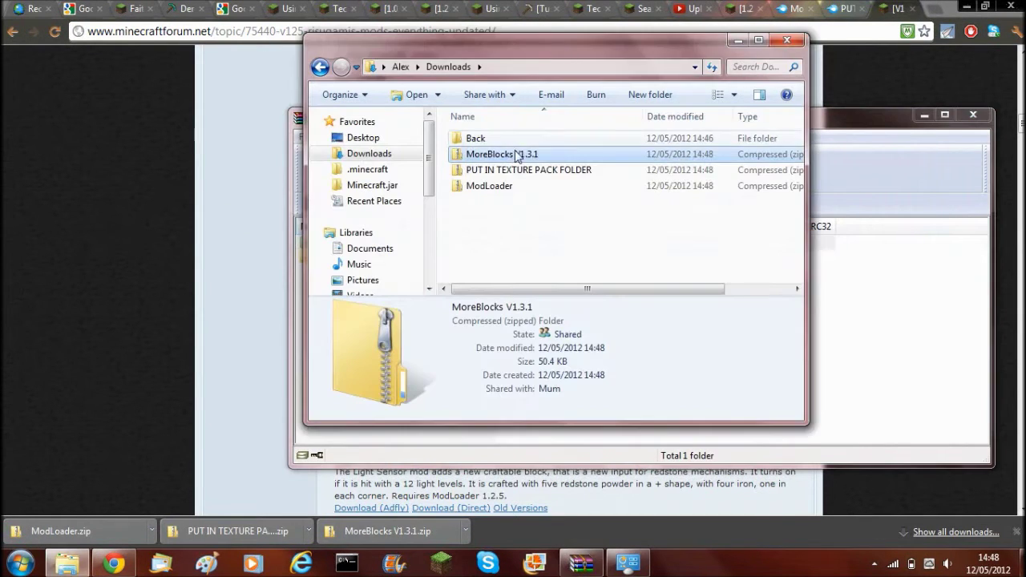
left_click(508, 170)
right_click(509, 170)
mouse_move(548, 325)
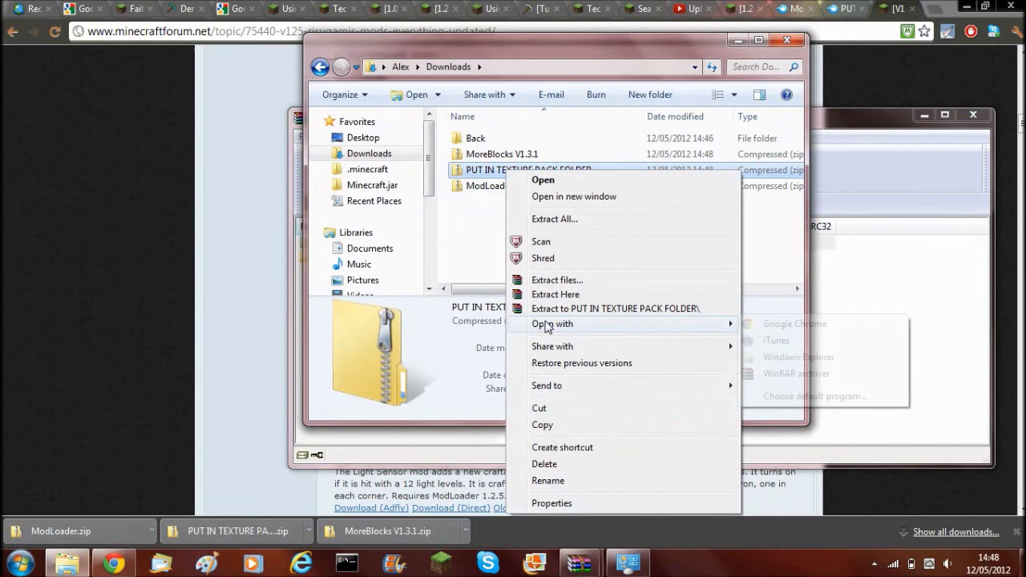
left_click(451, 184)
Open the ModLoader archive with WinRAR and dismiss the licence purchase reminder.
right_click(479, 184)
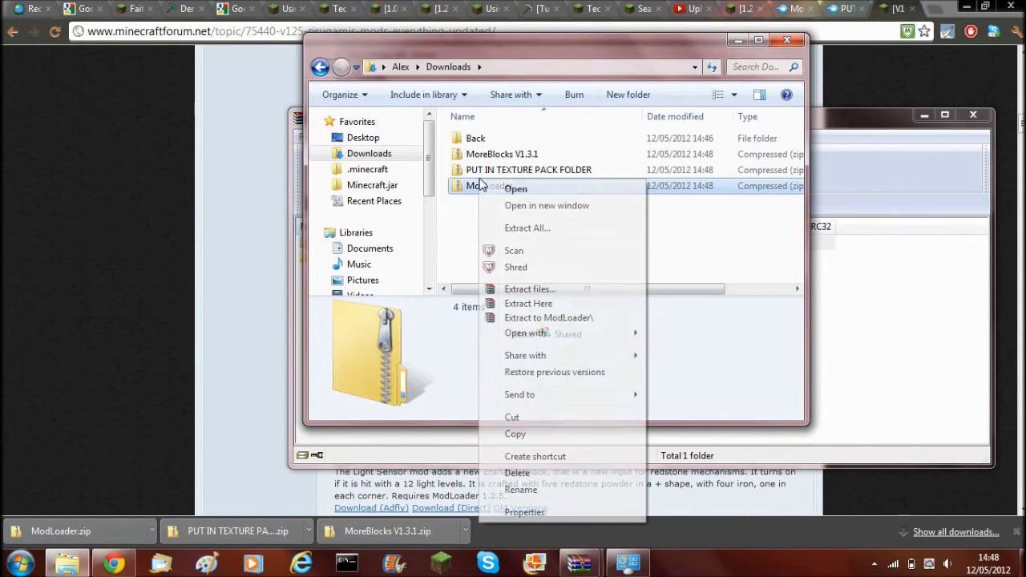
mouse_move(529, 333)
left_click(701, 383)
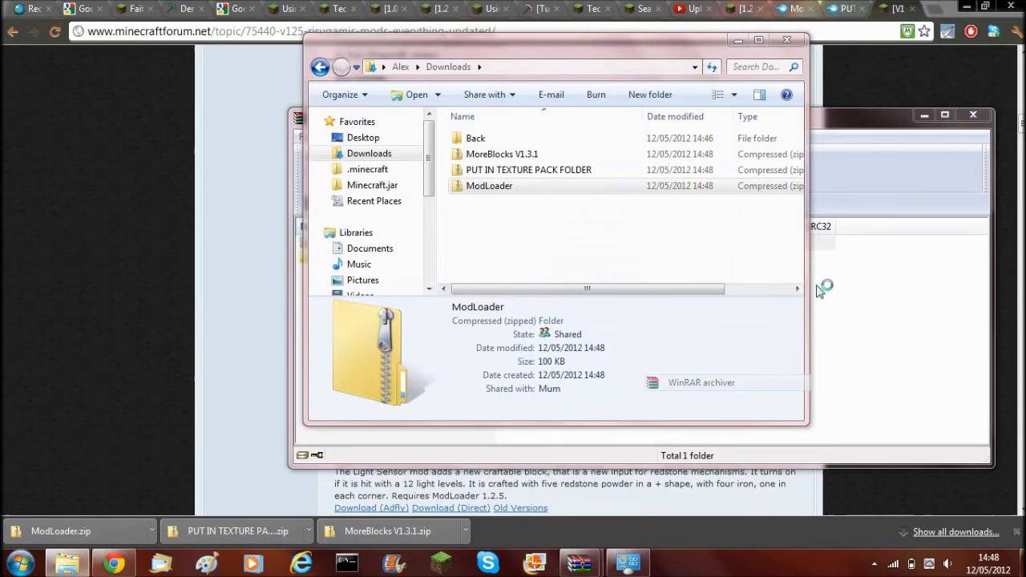
left_click(820, 290)
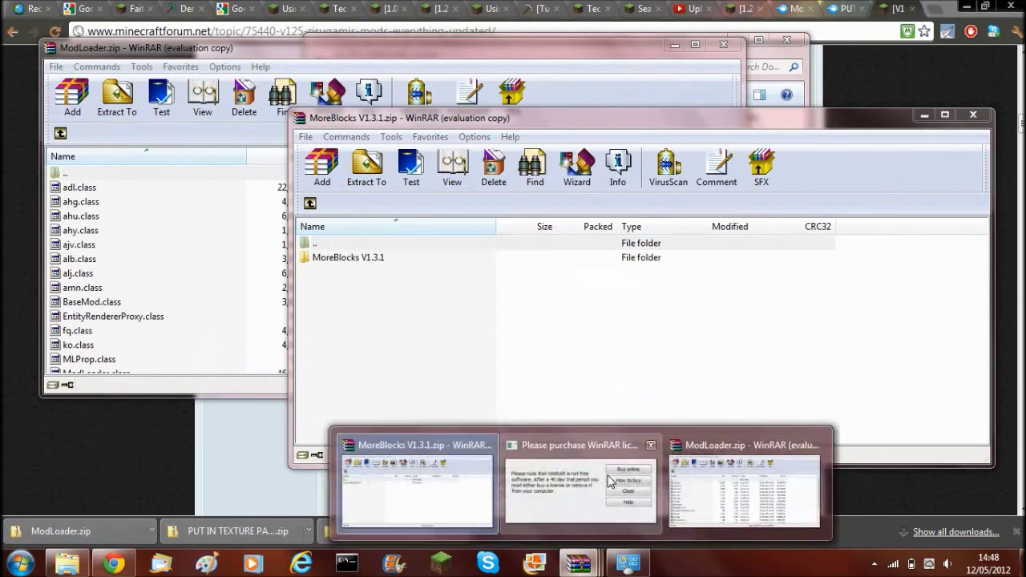
key("Escape")
left_click(579, 564)
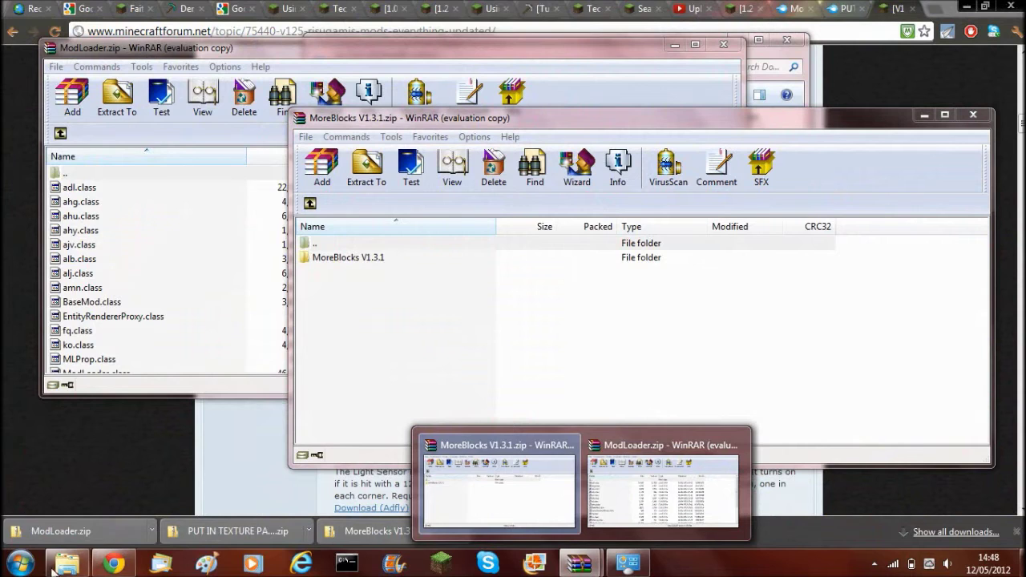
Go to %appdata%, browse to .minecraft\bin and open the minecraft archive in WinRAR.
key("super")
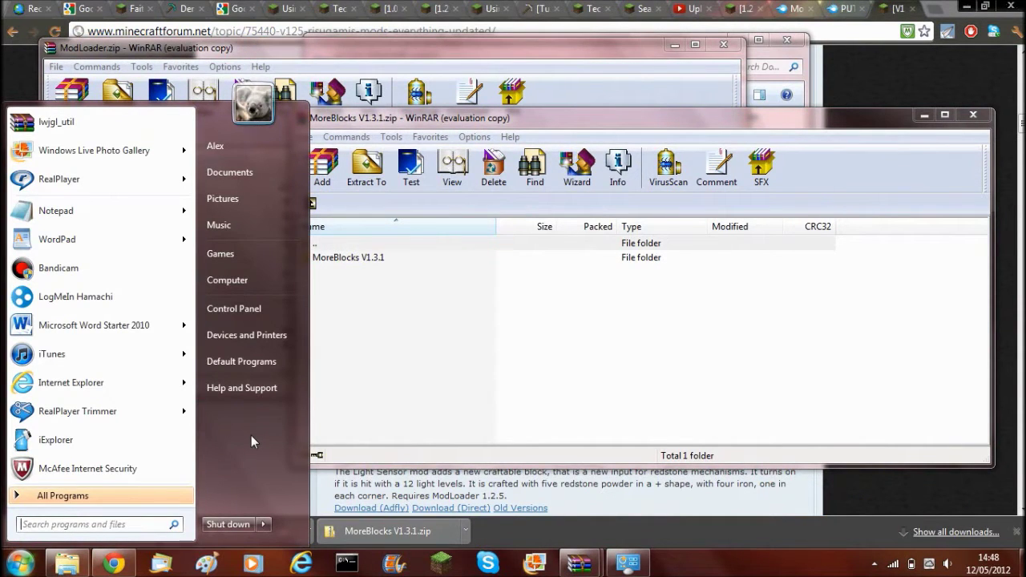
type("%appdata%")
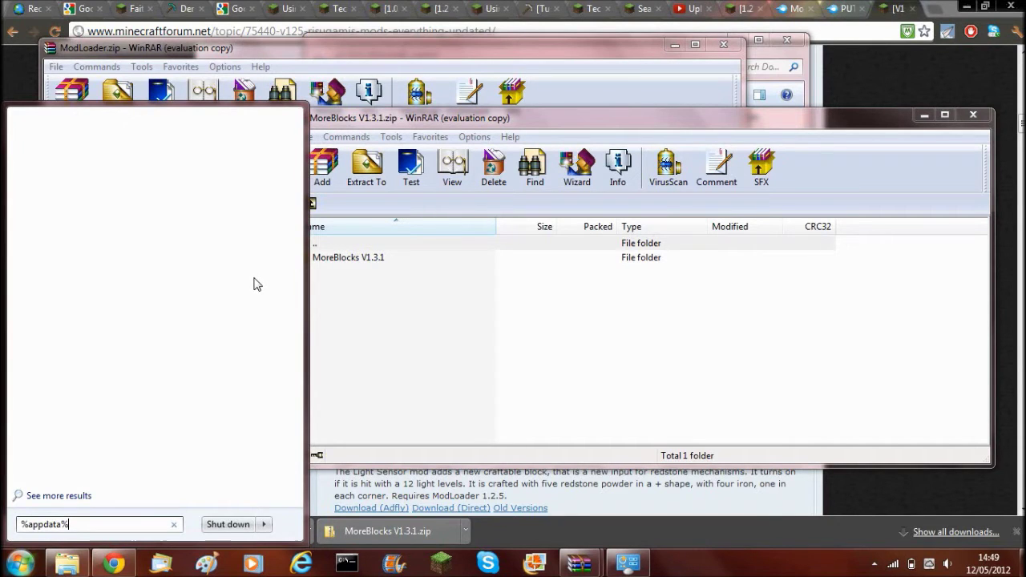
key("Return")
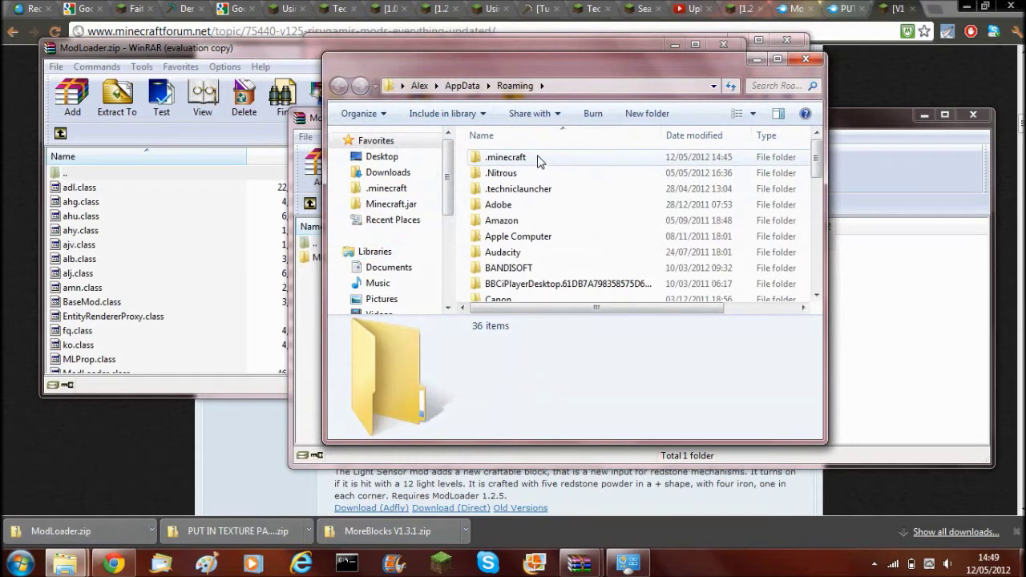
double_click(540, 161)
double_click(490, 157)
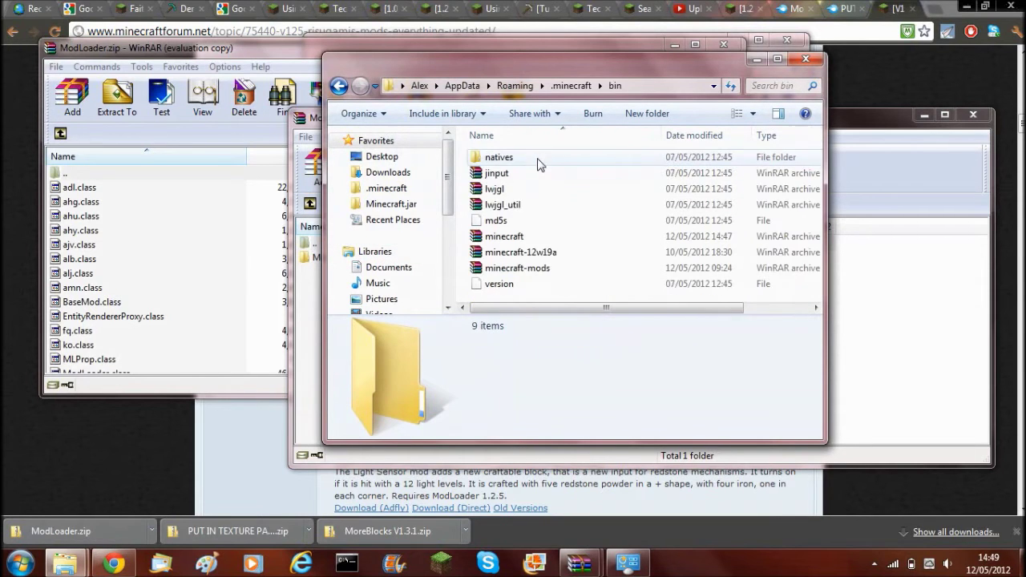
double_click(550, 238)
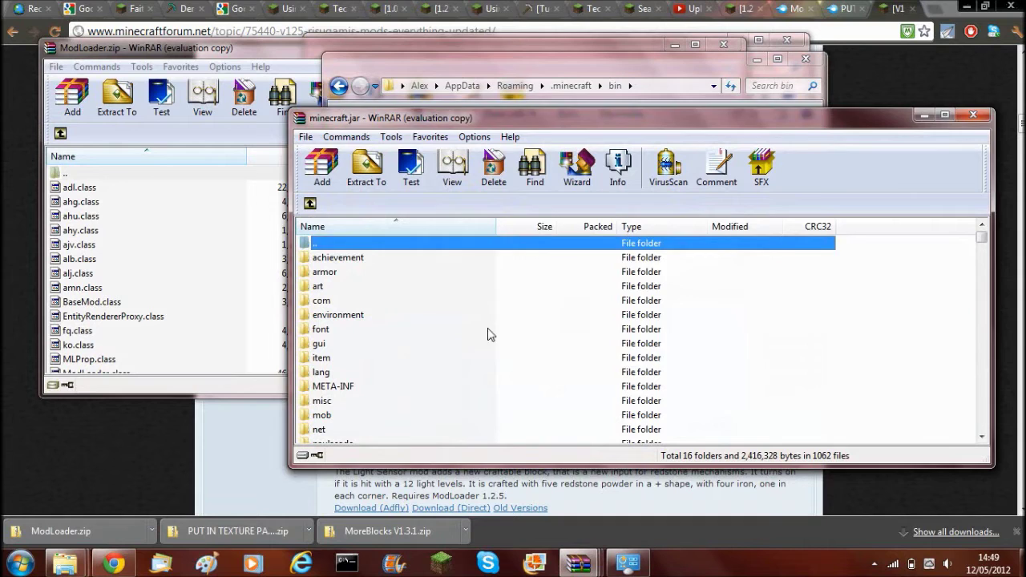
left_click(722, 296)
Delete the META-INF folder from minecraft.jar.
left_click(340, 389)
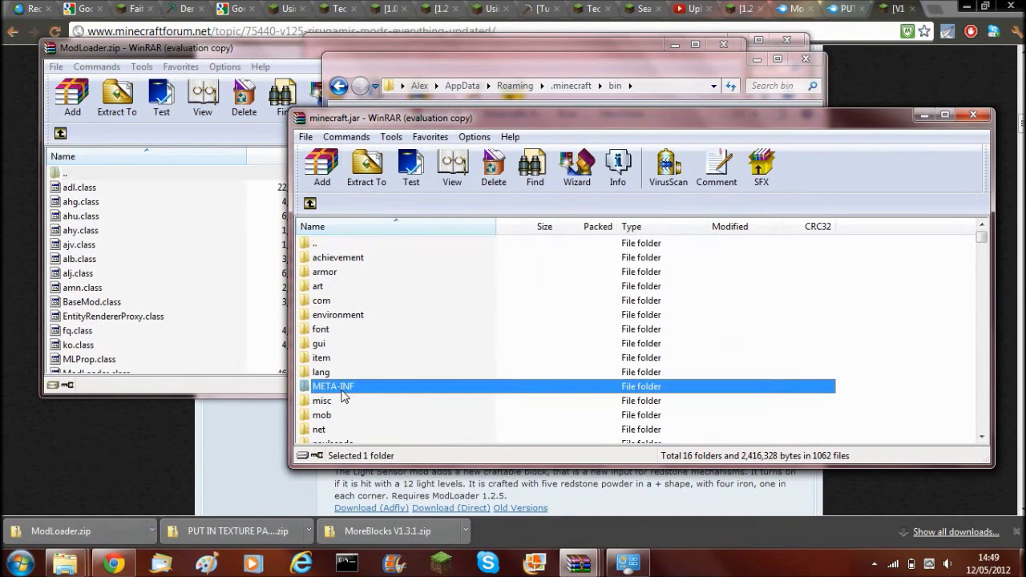
right_click(342, 393)
left_click(361, 203)
left_click(532, 332)
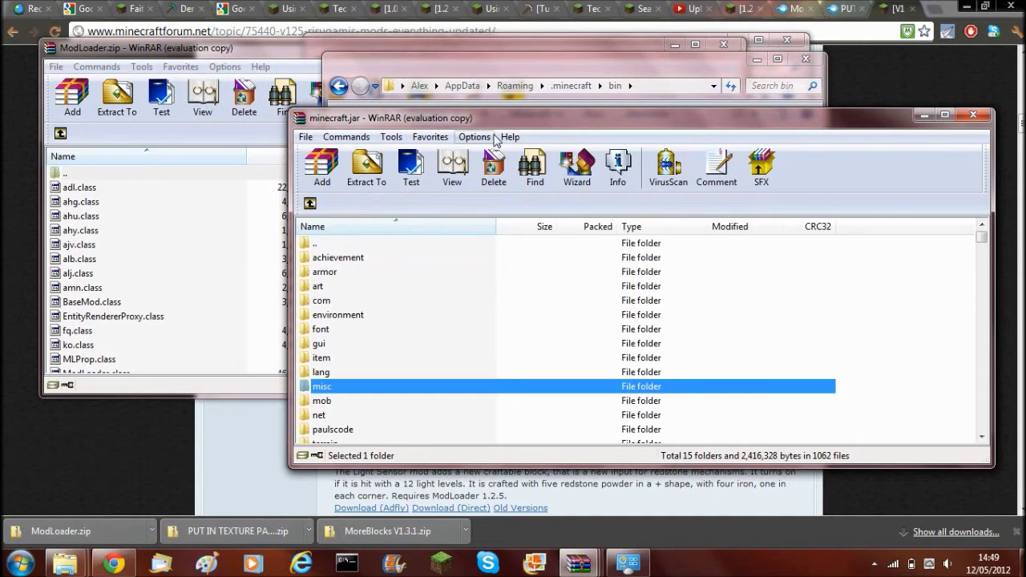
Add all files from the ModLoader archive to minecraft.jar, accepting the default archive settings.
left_click_drag(494, 124, 541, 131)
left_click(138, 50)
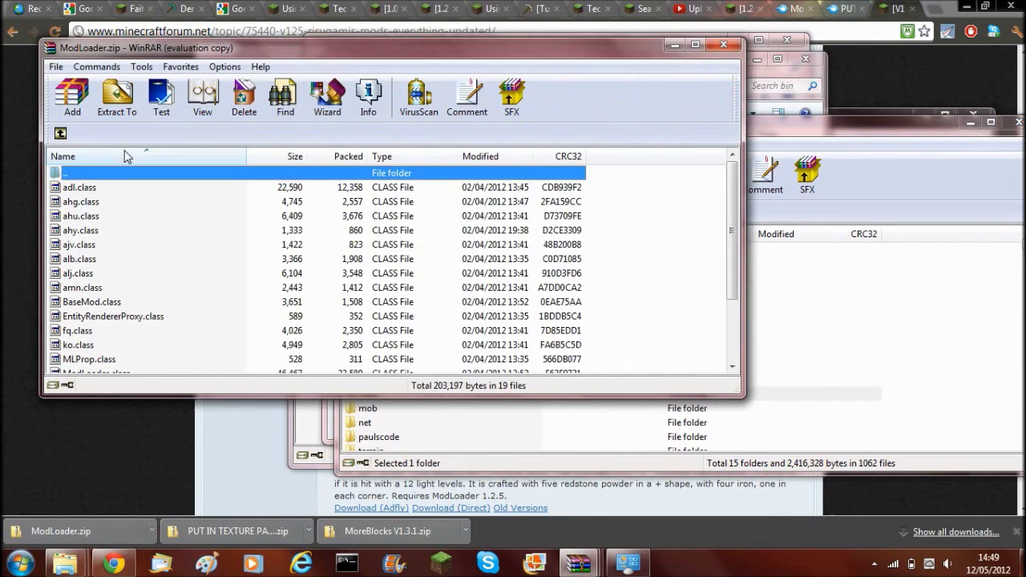
left_click(86, 190)
scroll(94, 346, "down", 2)
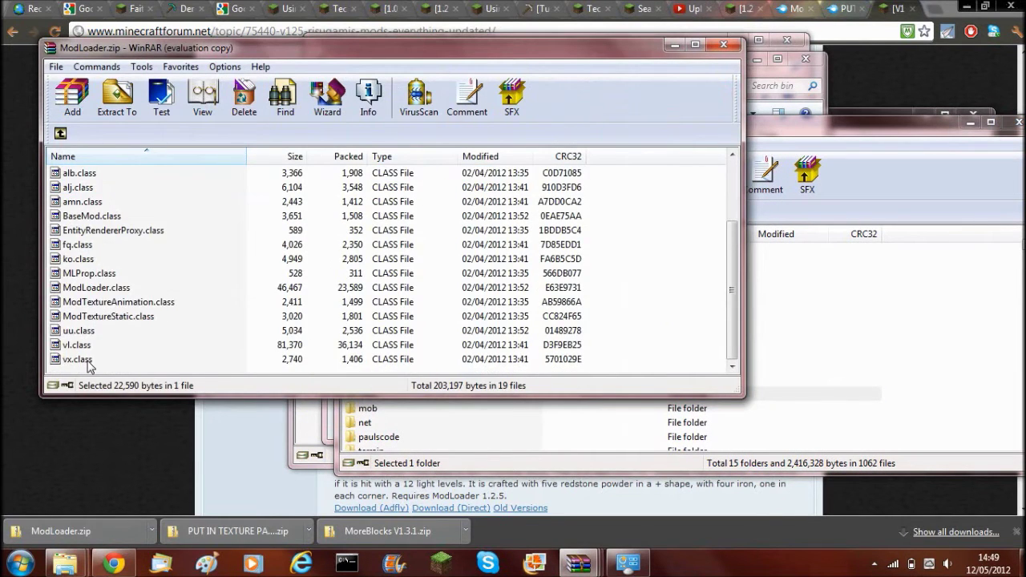
key("ctrl+a")
left_click_drag(126, 232, 686, 417)
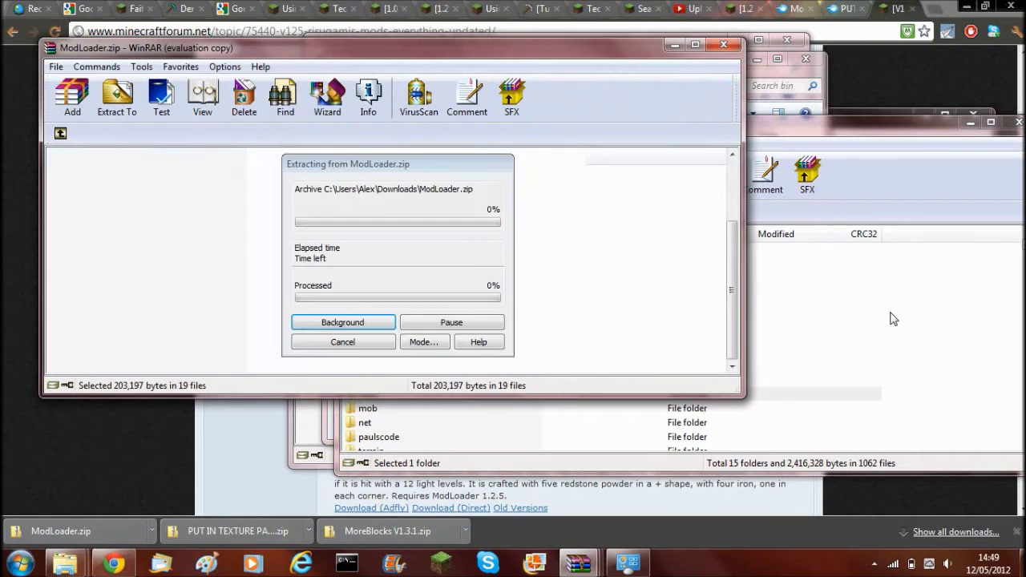
left_click(682, 426)
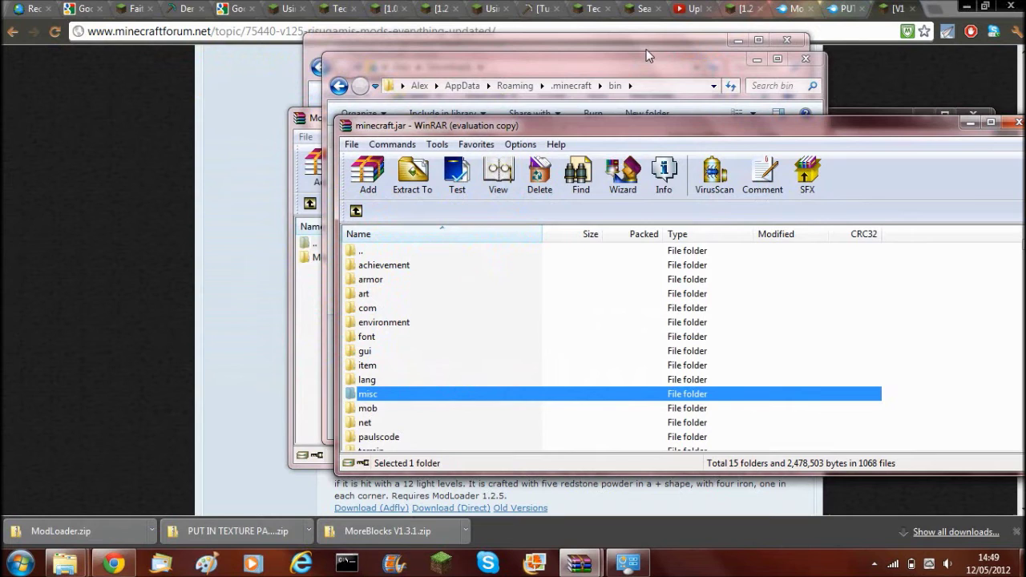
In the MoreBlocks V1.3.1 archive, browse through PUT IN MINECRAFT JAR to the contents of the inner MoreBlocks v1.3.1 folder.
left_click_drag(313, 128, 175, 115)
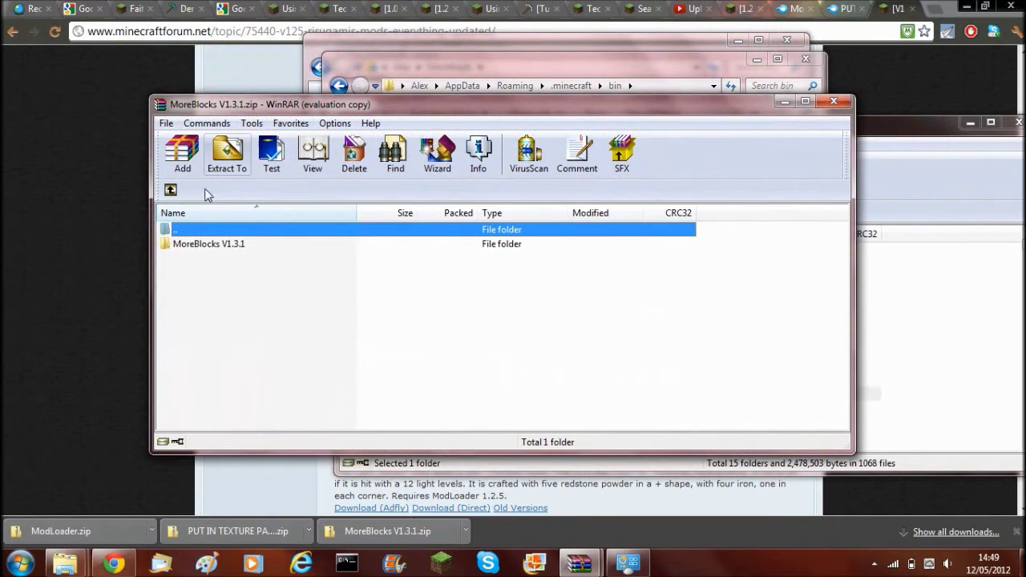
double_click(193, 245)
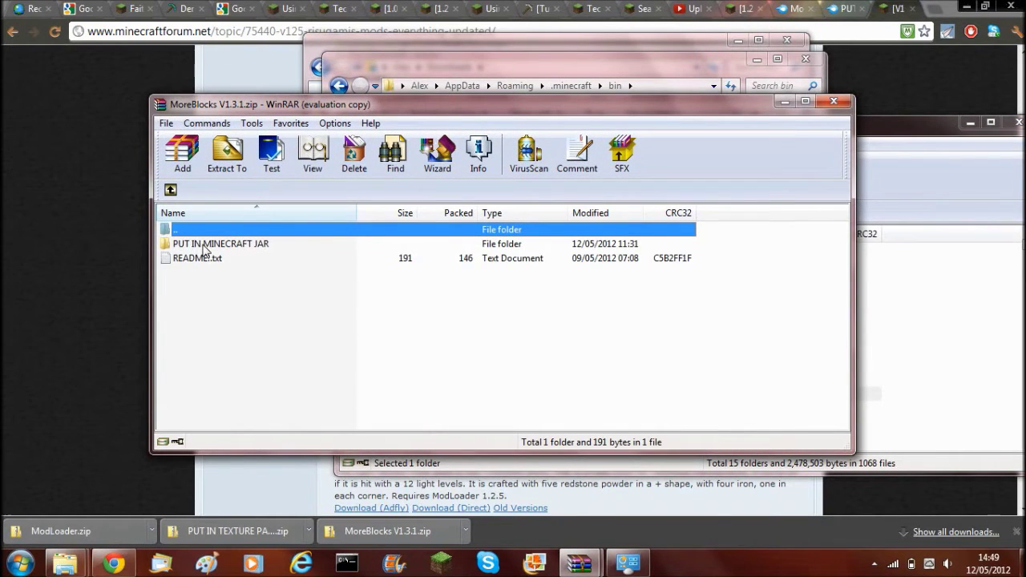
left_click(224, 245)
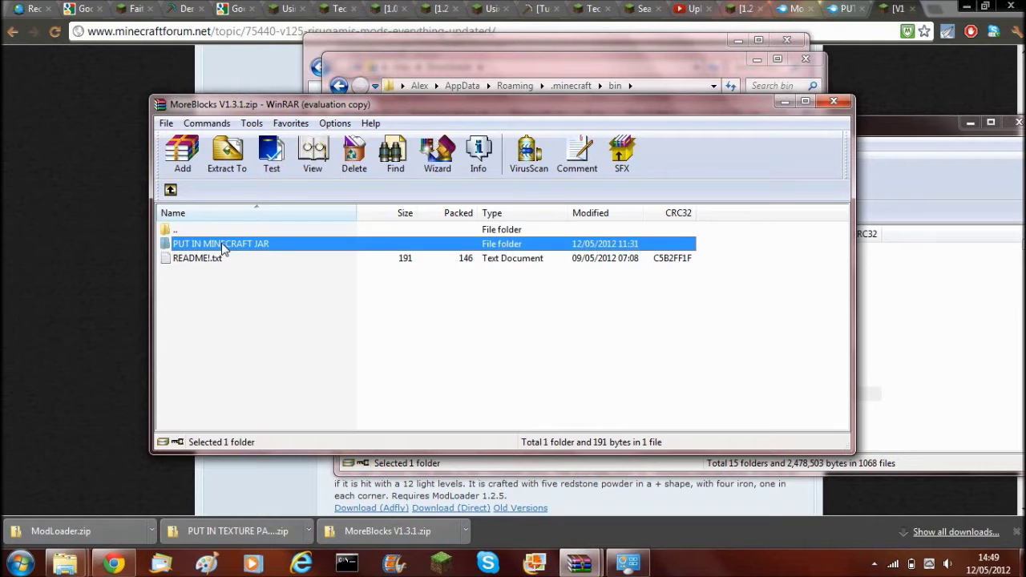
key("BackSpace")
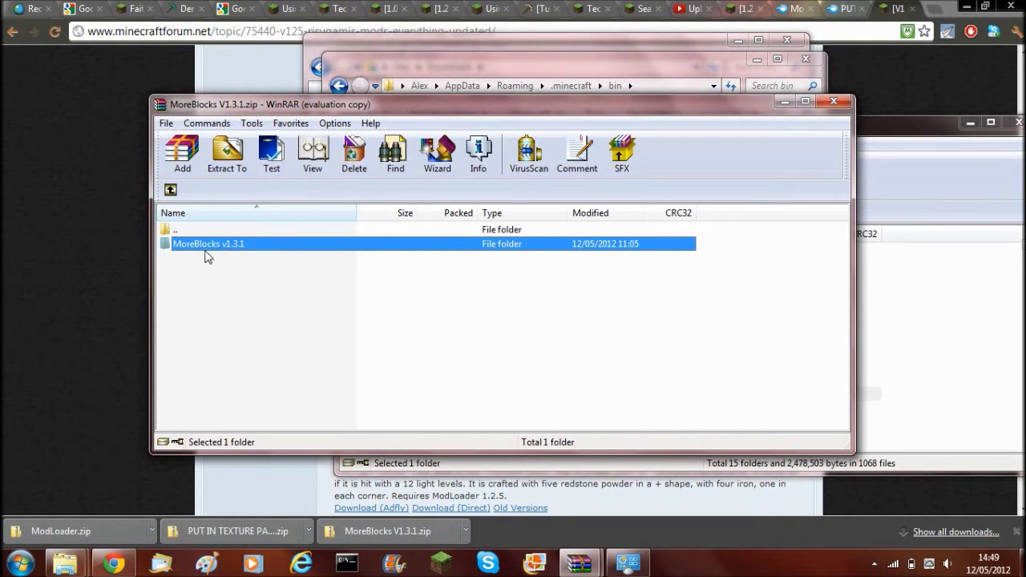
double_click(216, 245)
left_click(222, 246)
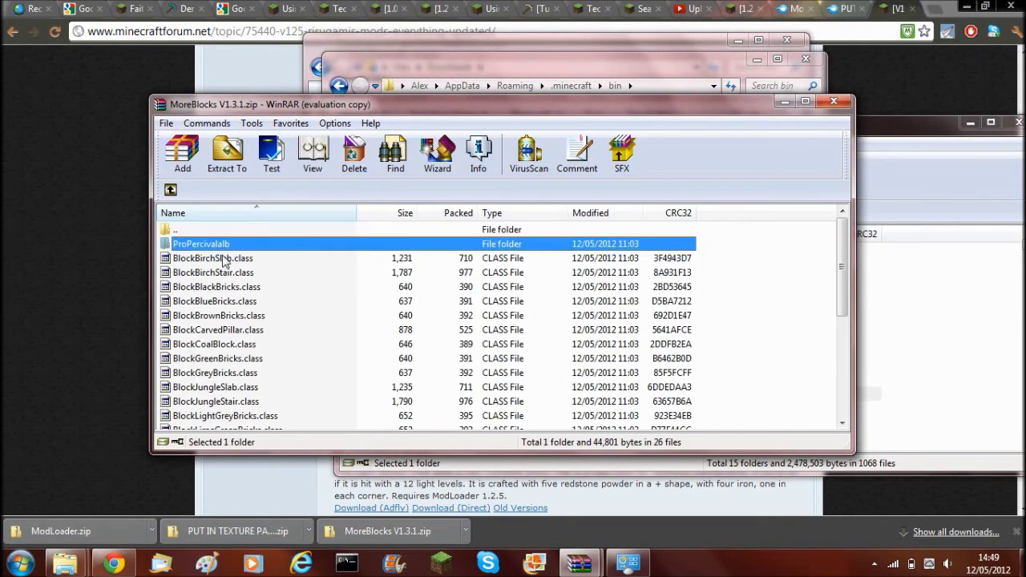
Add the ProPercivalalb folder and all MoreBlocks class files to minecraft.jar, and close both archives.
scroll(240, 337, "down", 4)
key("ctrl+a")
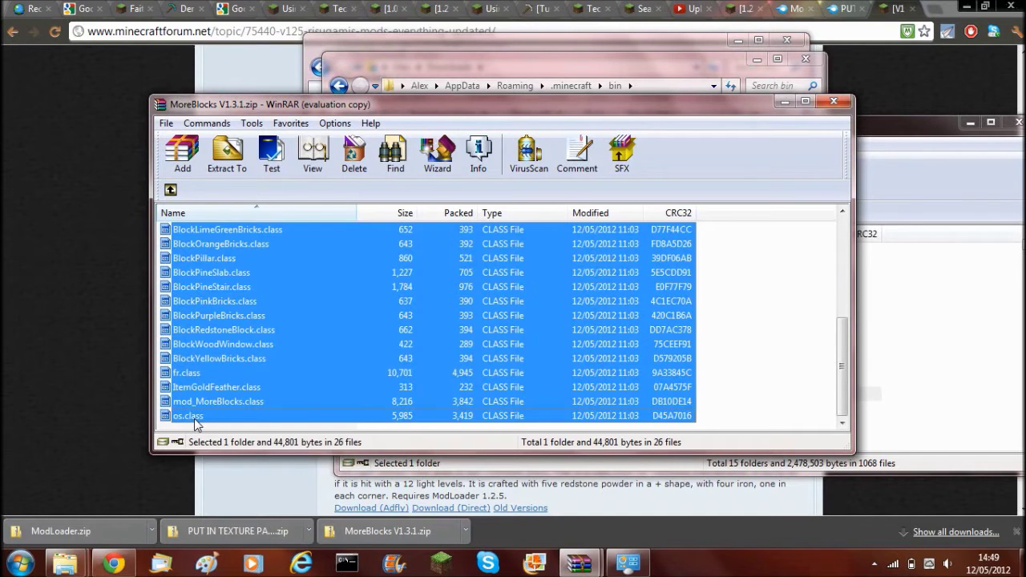
scroll(194, 417, "up", 5)
left_click_drag(876, 291, 927, 295)
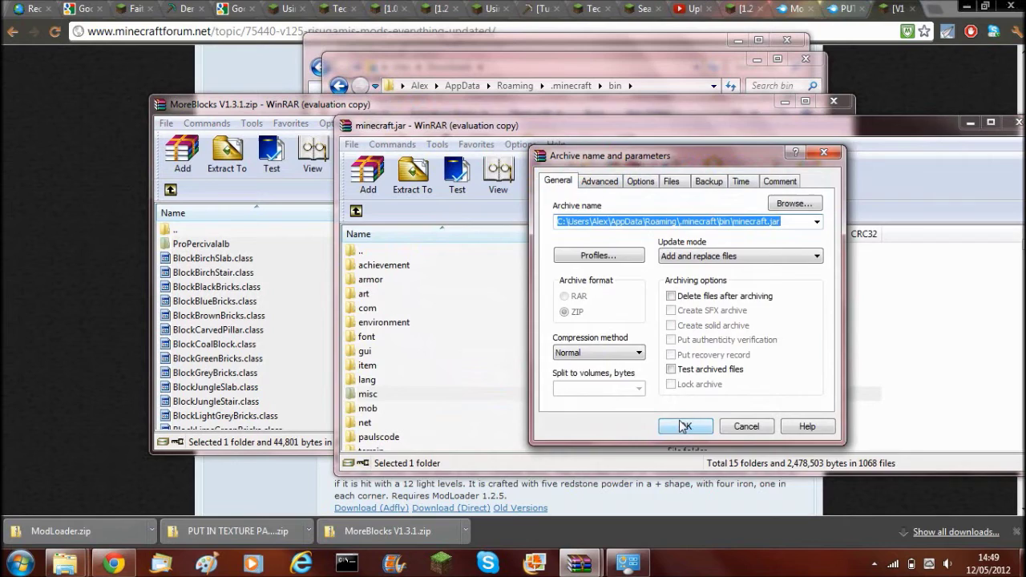
left_click(682, 425)
left_click_drag(1013, 121, 912, 132)
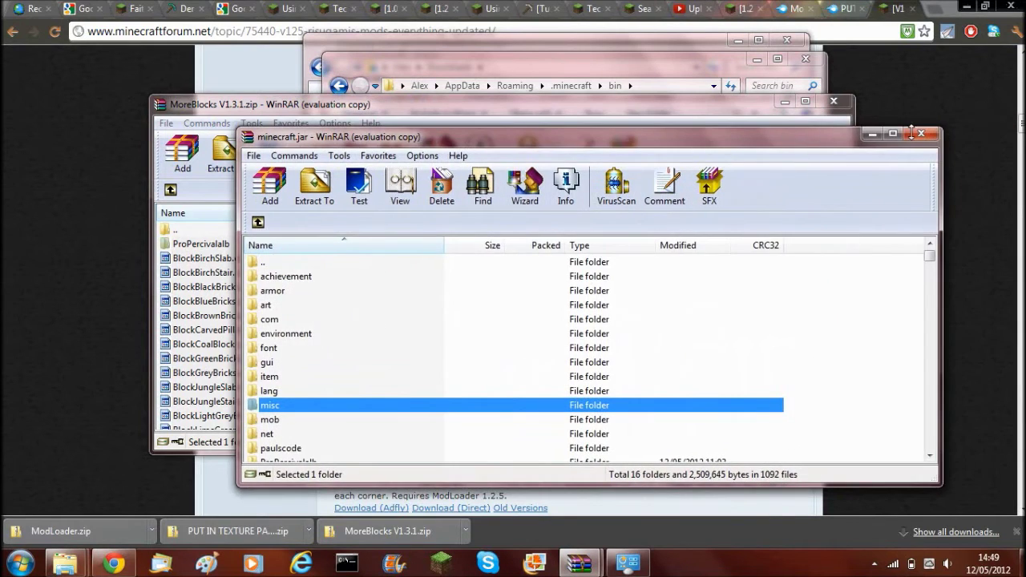
left_click(921, 134)
left_click(837, 104)
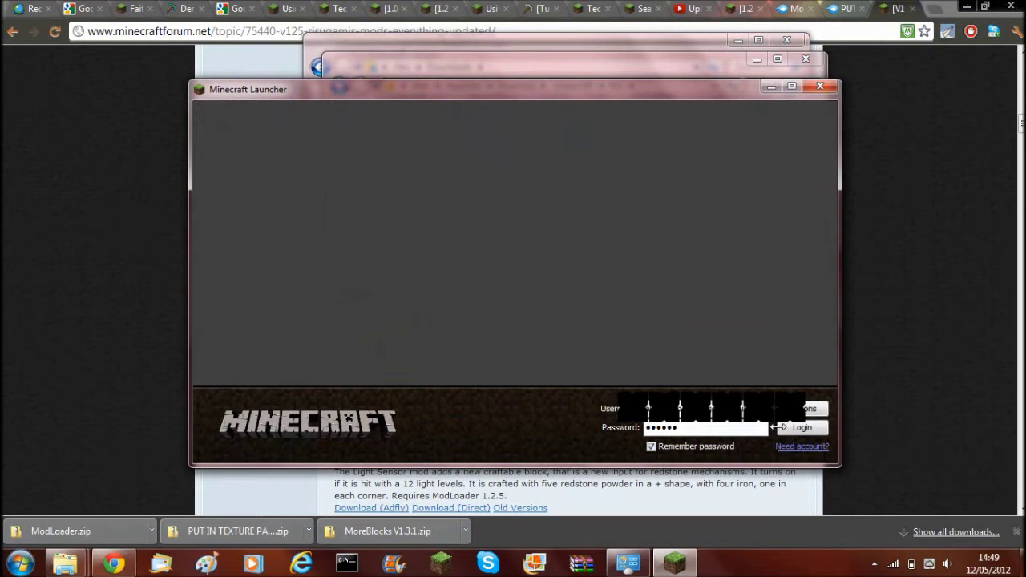
Log in through the Minecraft Launcher with the remembered credentials and load a singleplayer world.
left_click(801, 426)
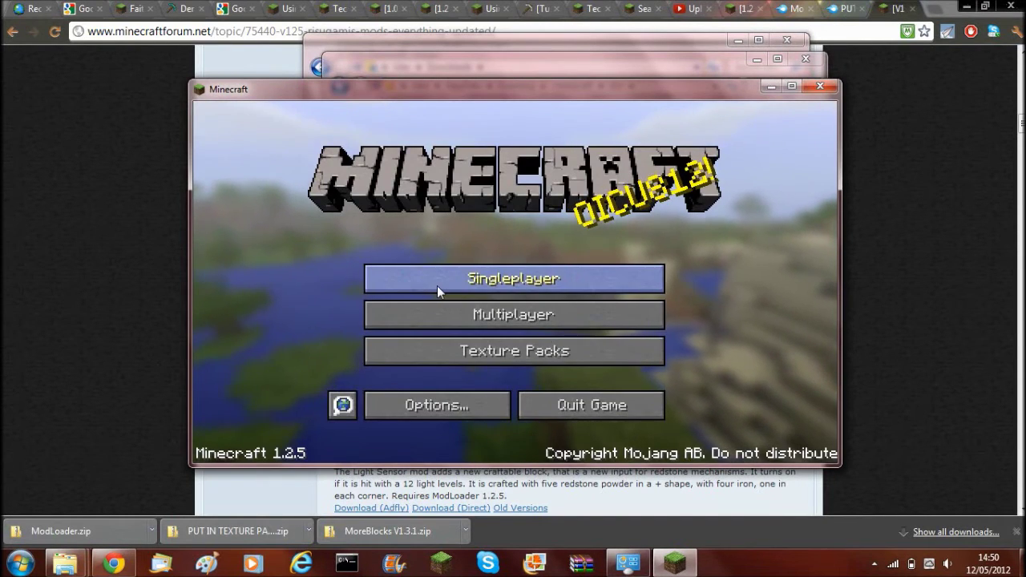
left_click(437, 285)
double_click(460, 226)
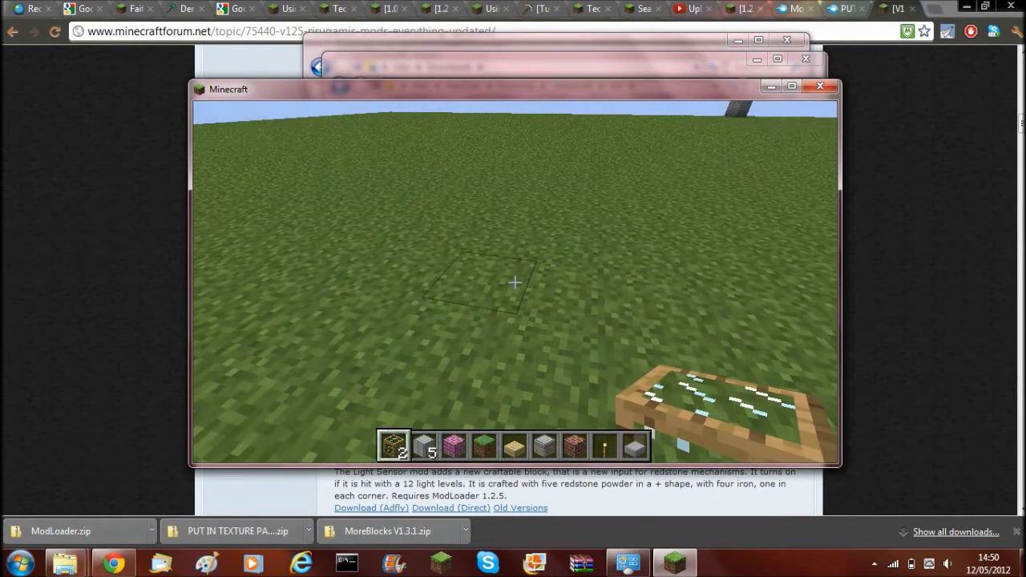
Check the creative item selection for the mod's added blocks, and leave the world and quit Minecraft.
key("e")
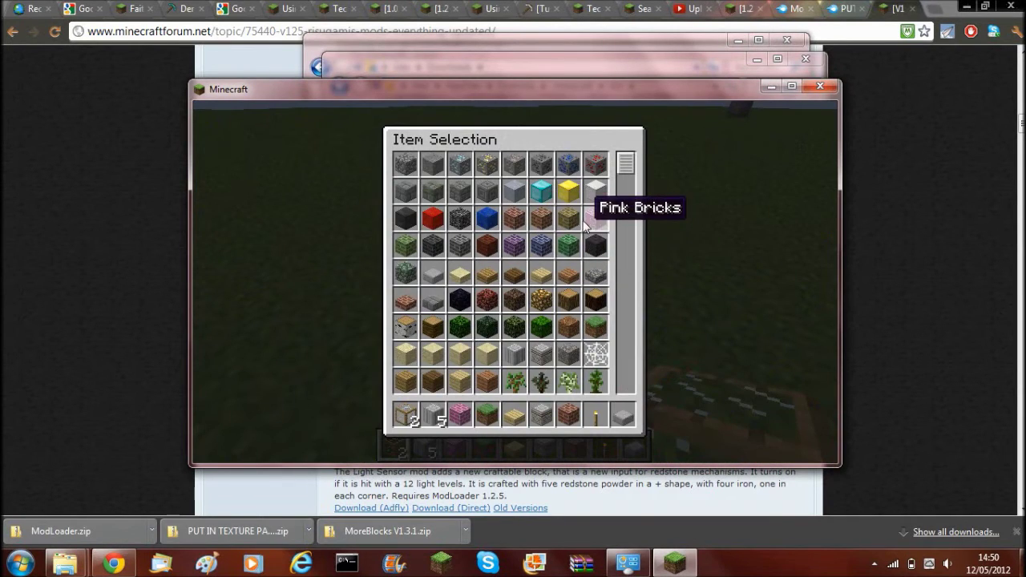
key("e")
key("Escape")
left_click(542, 365)
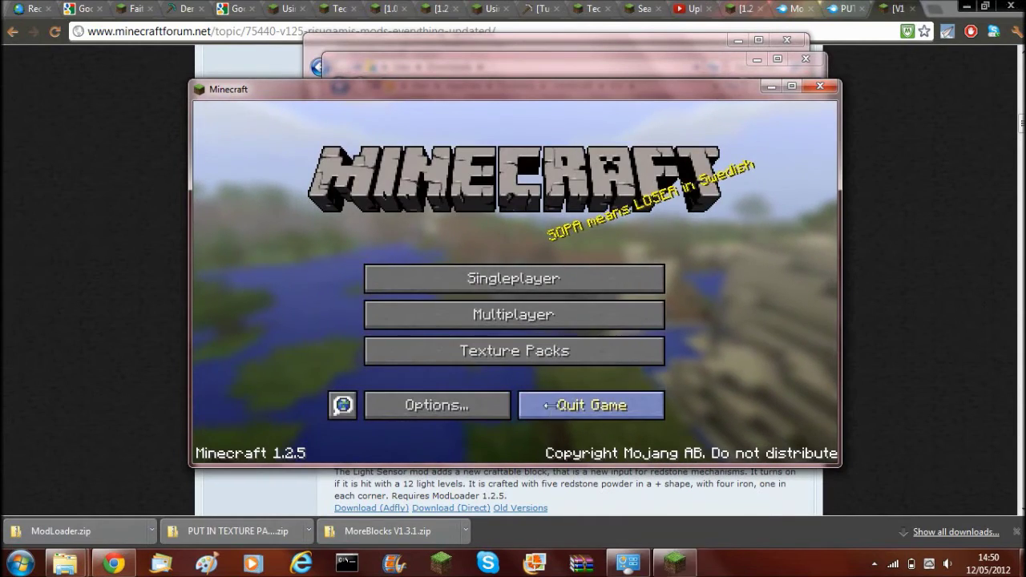
left_click(547, 402)
mouse_move(66, 564)
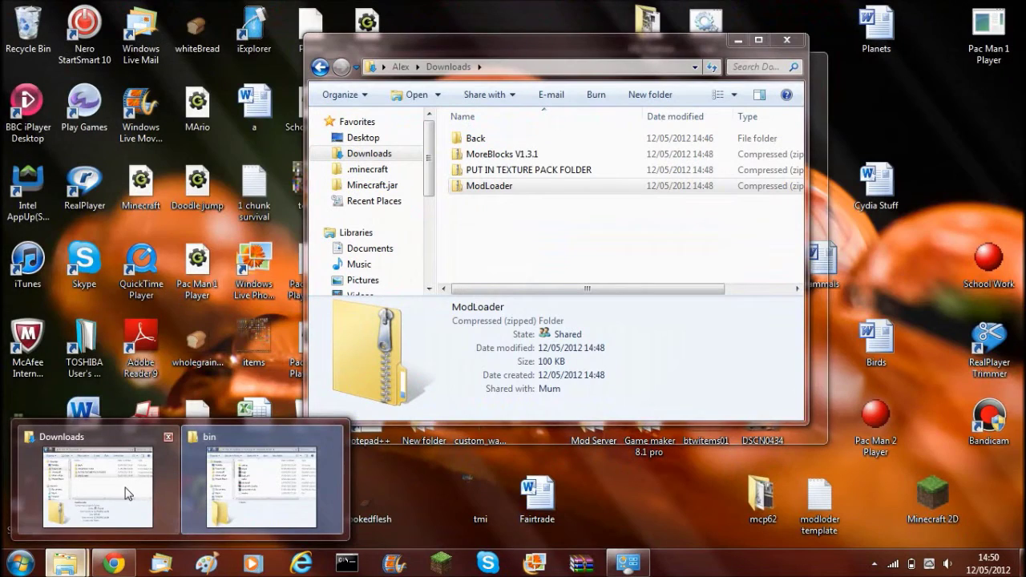
left_click(127, 493)
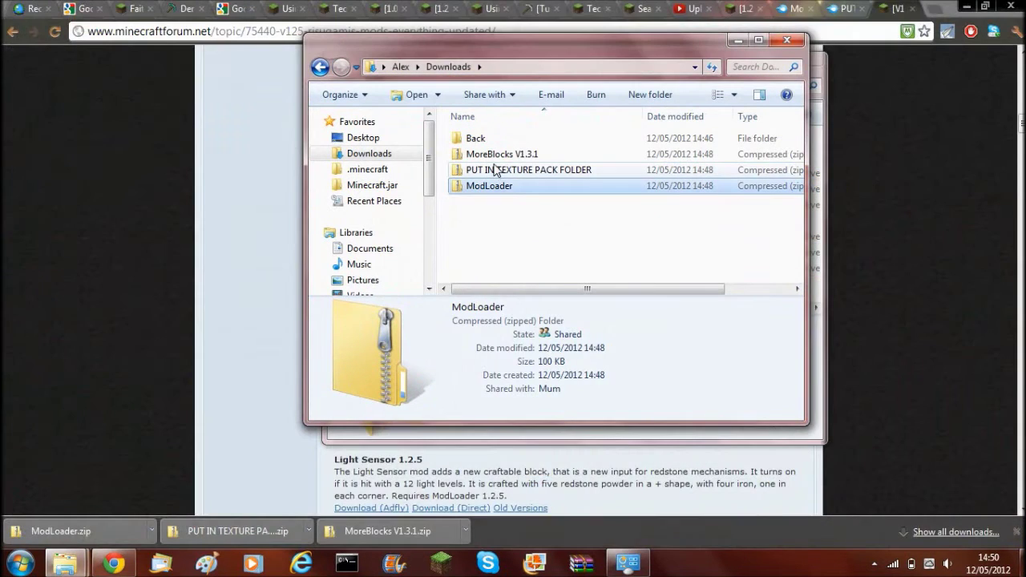
left_click(492, 168)
right_click(492, 167)
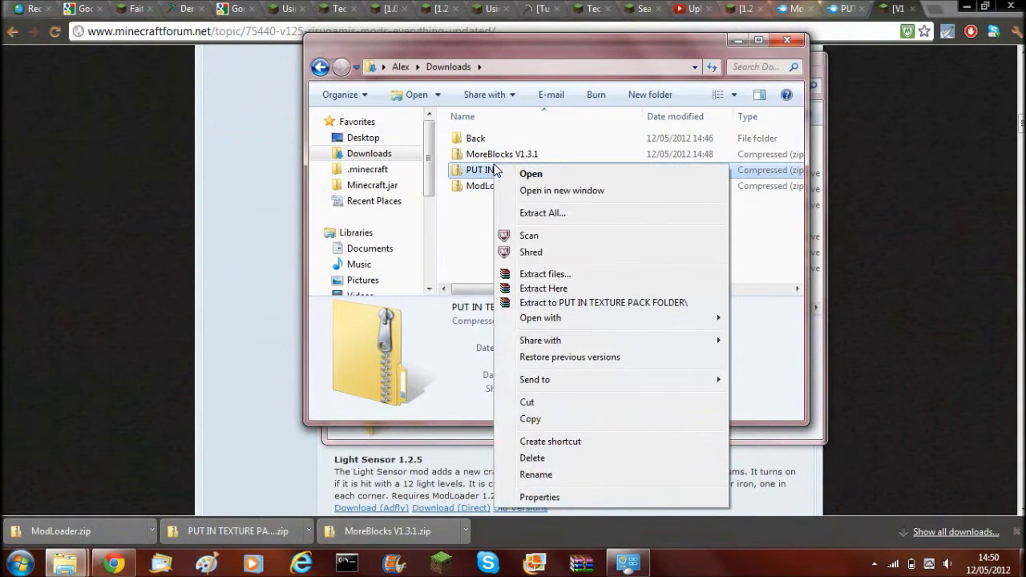
mouse_move(564, 319)
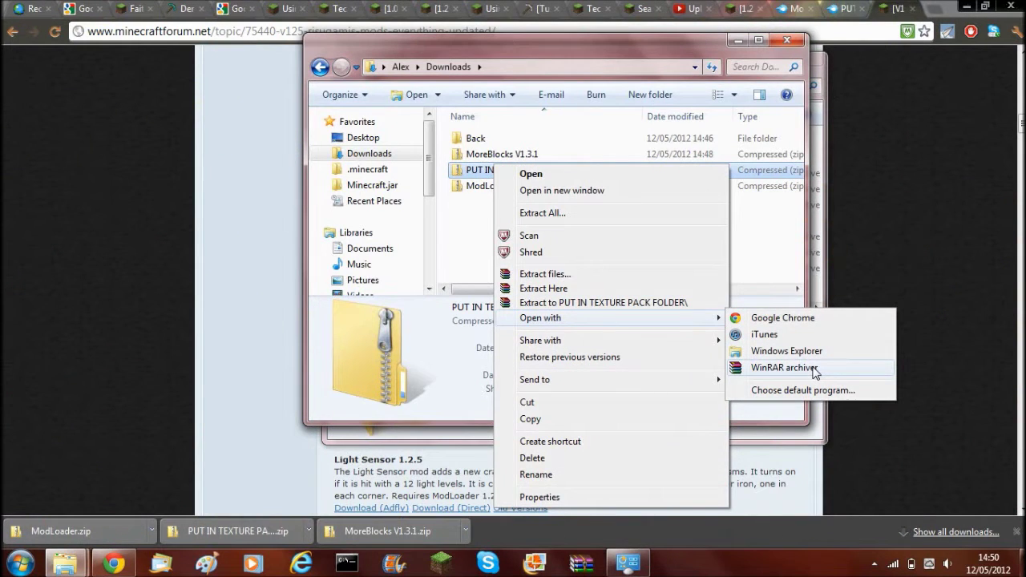
left_click(765, 238)
left_click(765, 238)
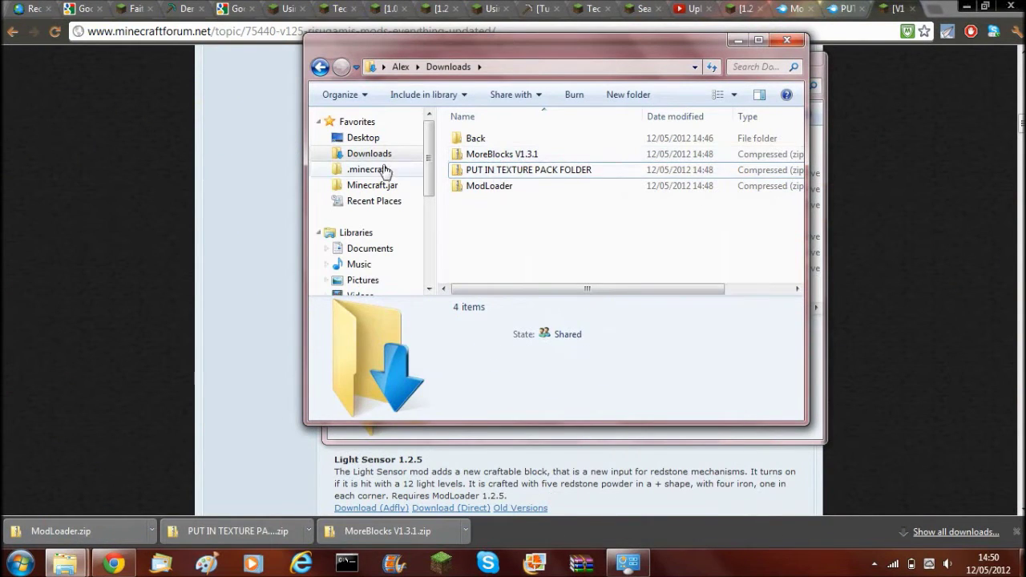
Switch to the bin folder window and browse to .minecraft\texturepacks\DokuCraft - The Saga Continues 1.2.5 High.
mouse_move(65, 564)
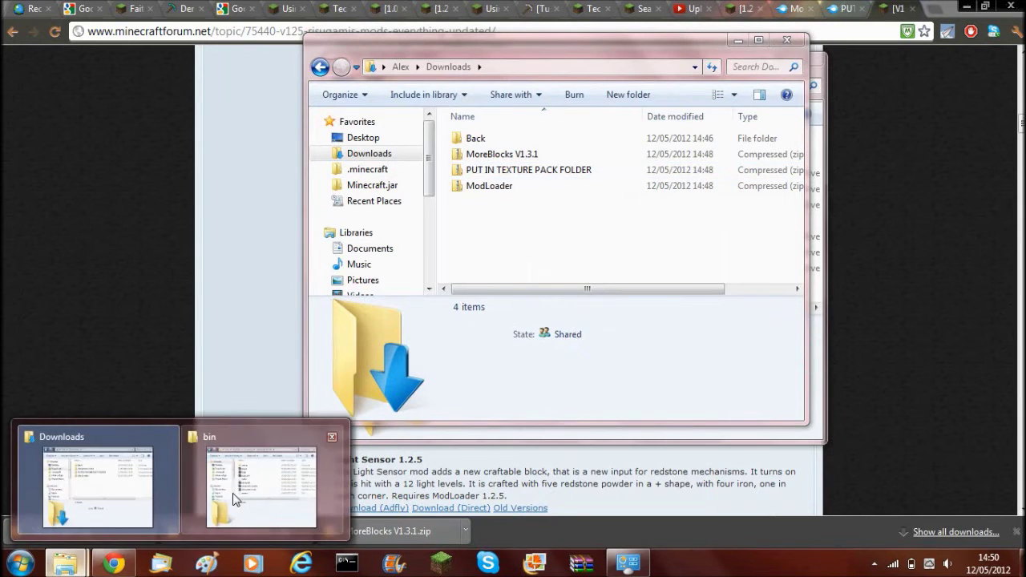
left_click(264, 481)
left_click(571, 85)
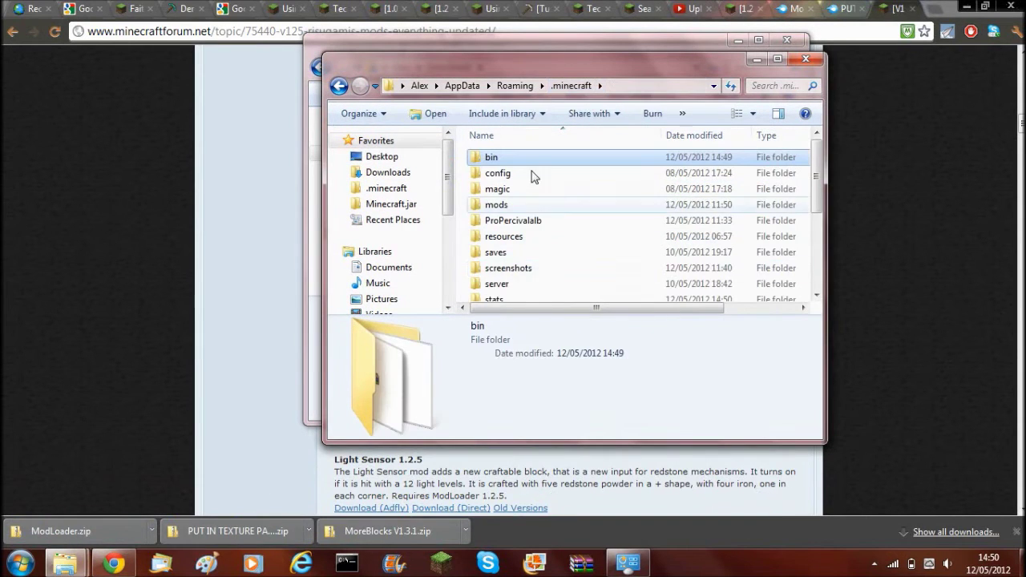
scroll(574, 257, "down", 1)
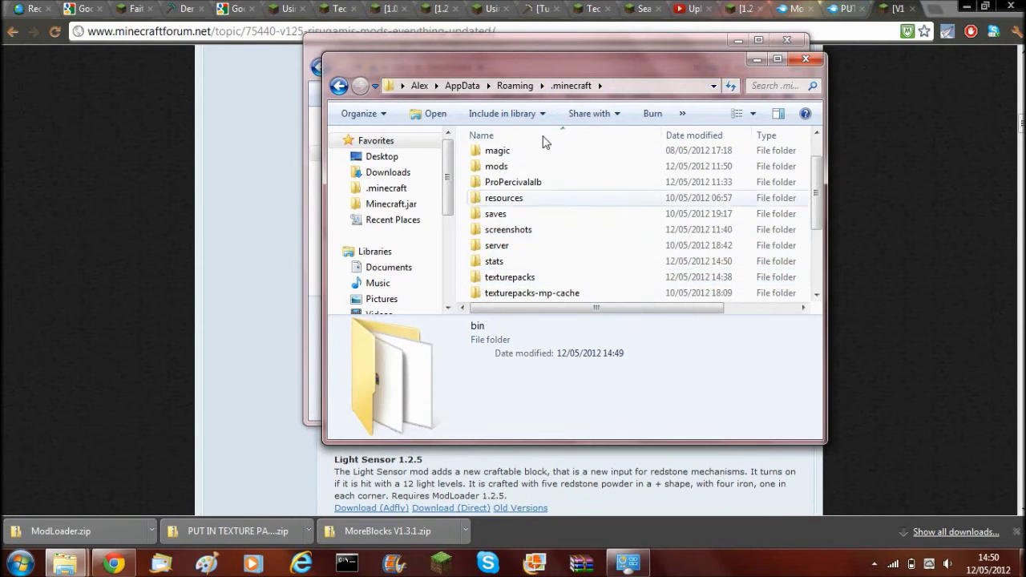
double_click(521, 276)
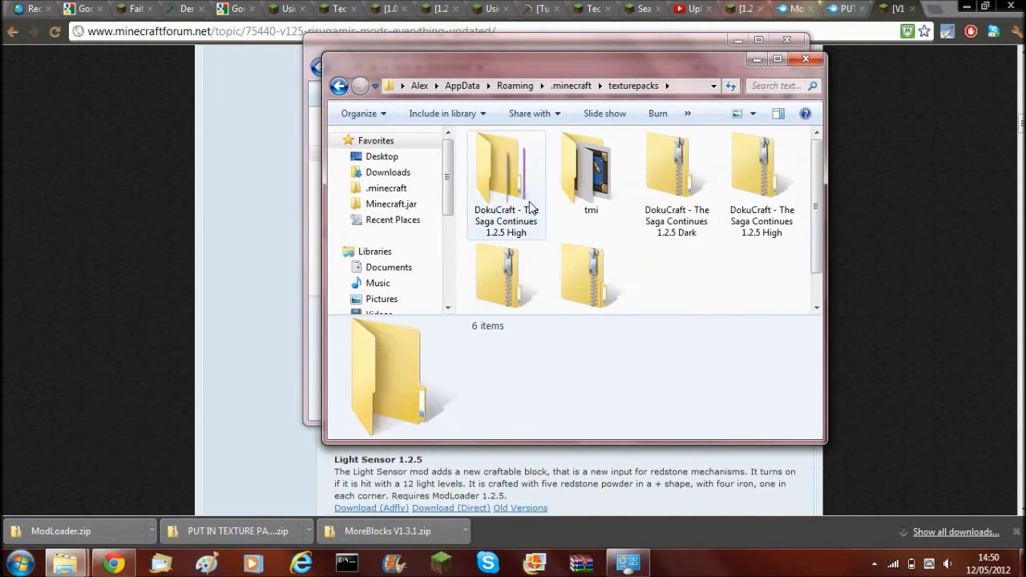
double_click(529, 209)
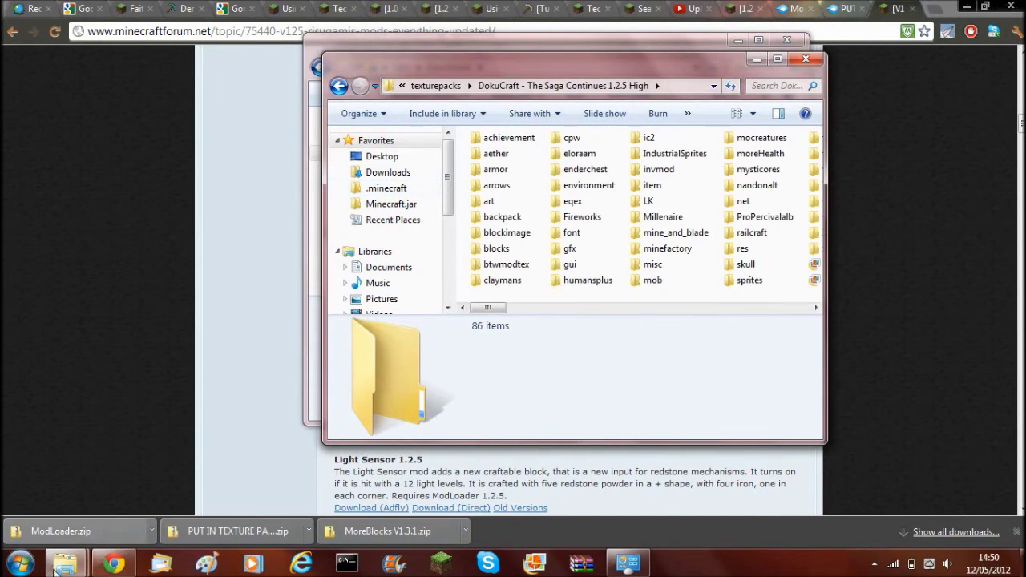
Open the PUT IN TEXTURE PACK FOLDER archive from Downloads in Windows Explorer and place its window beside the texture pack folder.
mouse_move(56, 567)
left_click(92, 489)
left_click(674, 172)
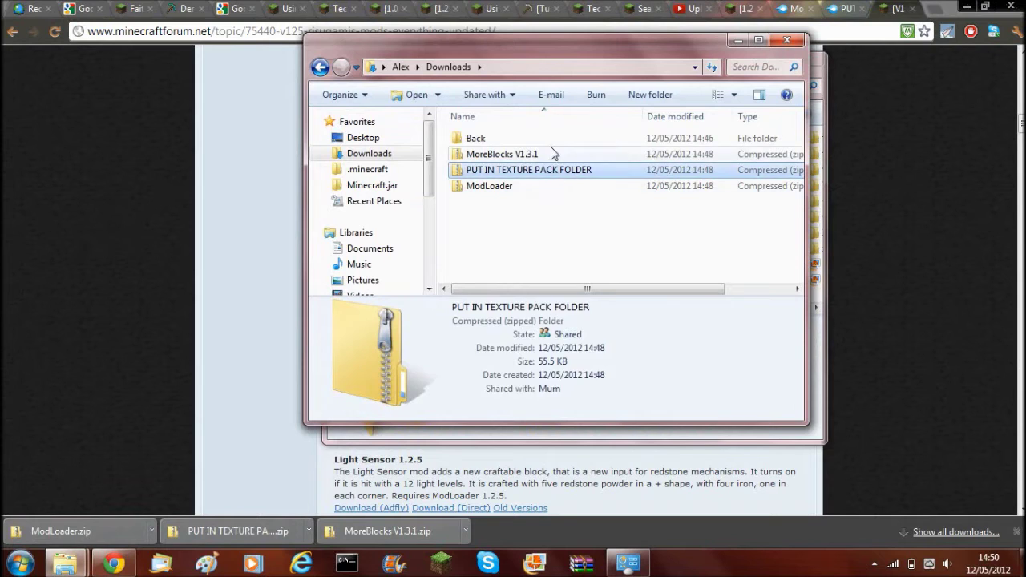
left_click_drag(589, 54, 249, 82)
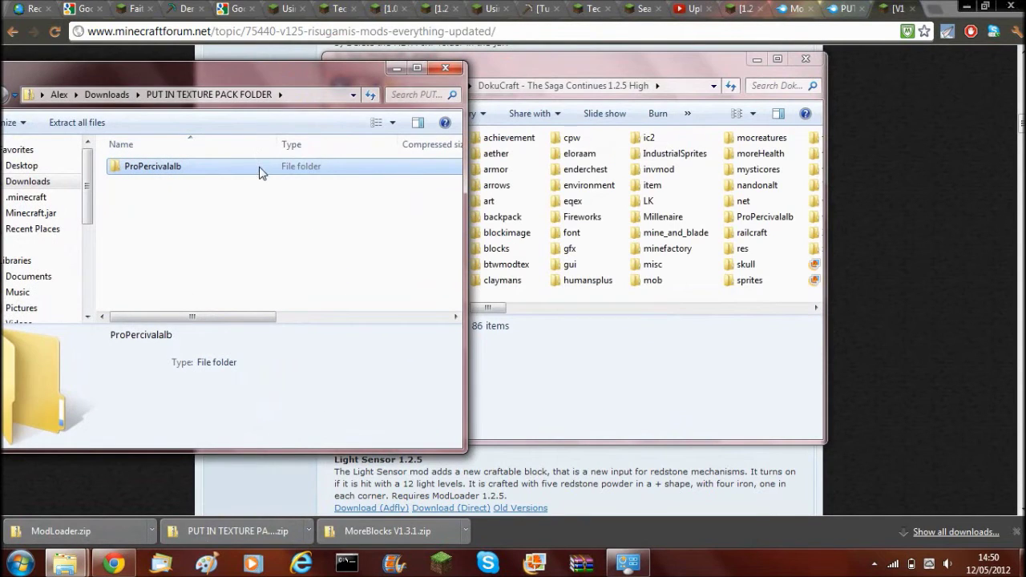
Copy the ProPercivalalb folder into the DokuCraft High texture pack folder, merging it and replacing all conflicting files.
left_click_drag(259, 173, 620, 295)
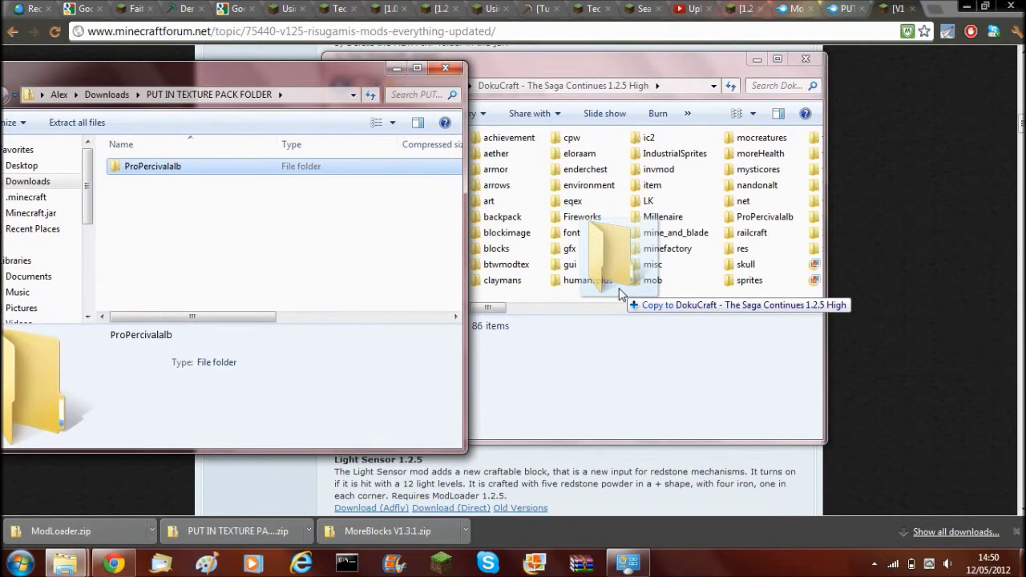
left_click_drag(620, 295, 614, 291)
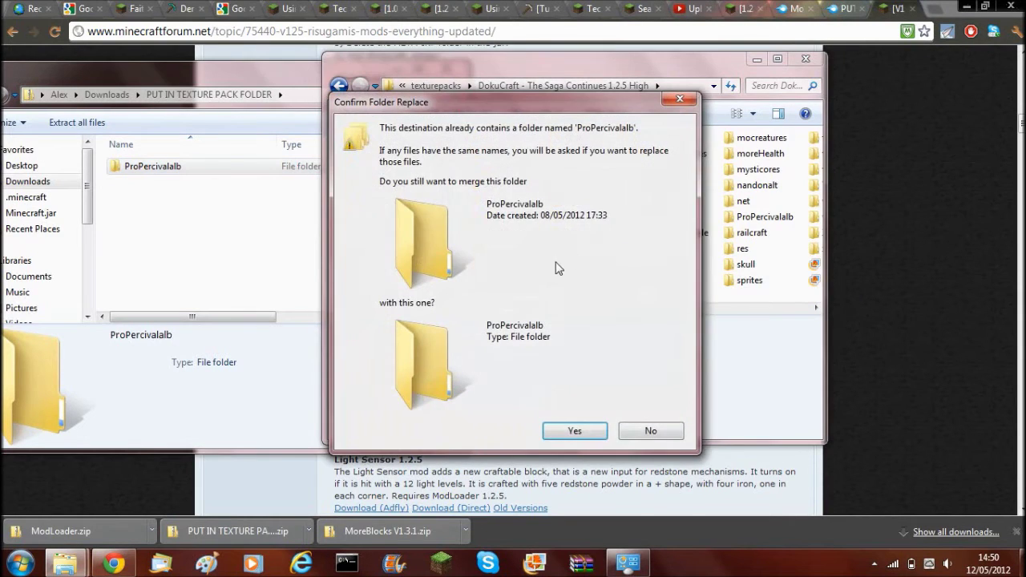
left_click(575, 431)
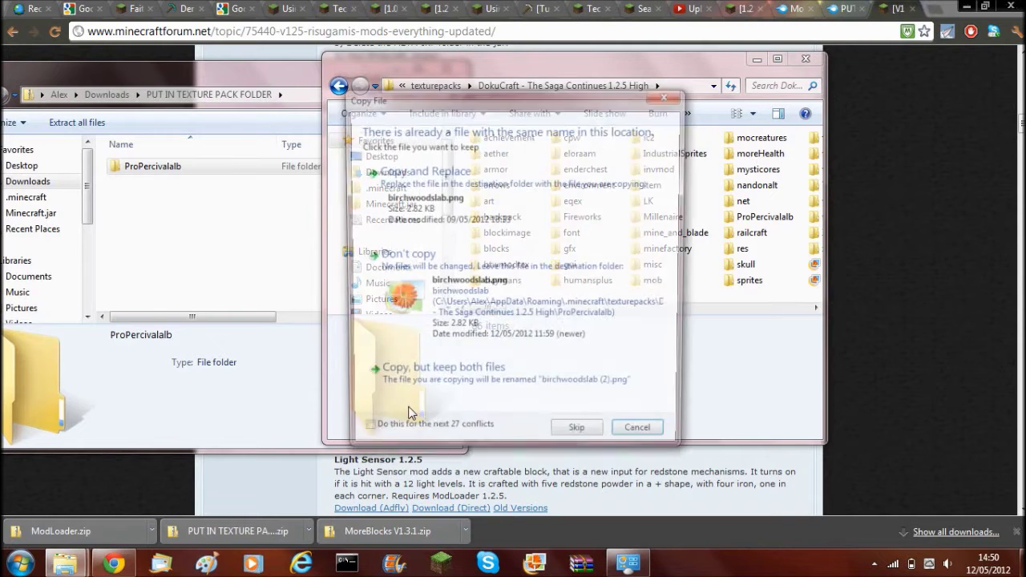
left_click(363, 435)
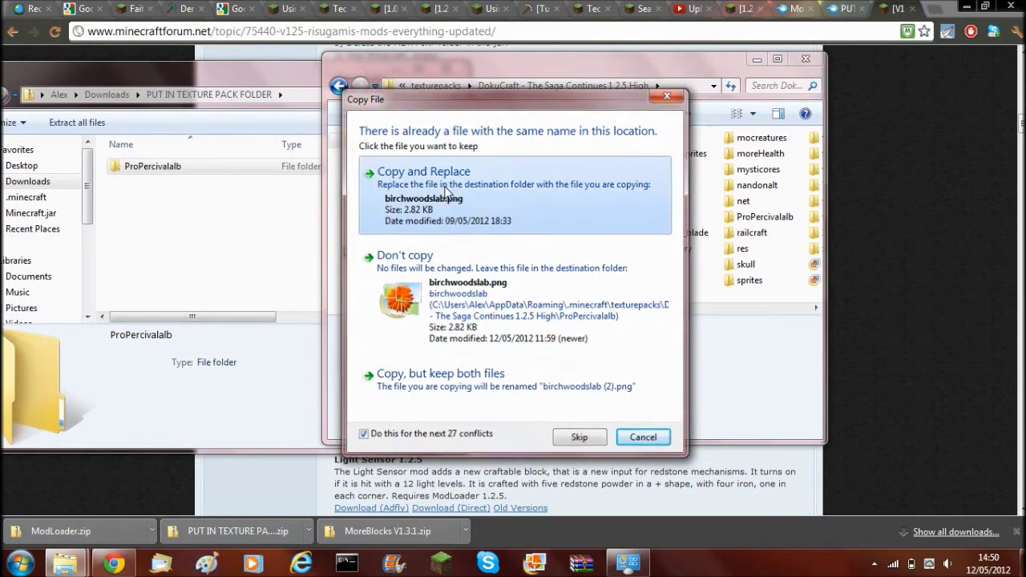
left_click(449, 197)
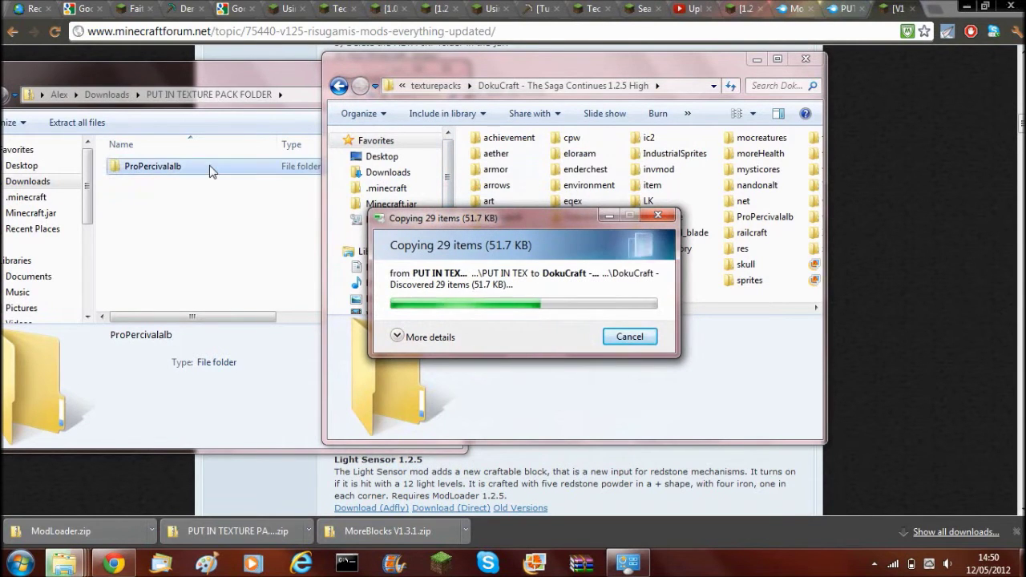
left_click(263, 75)
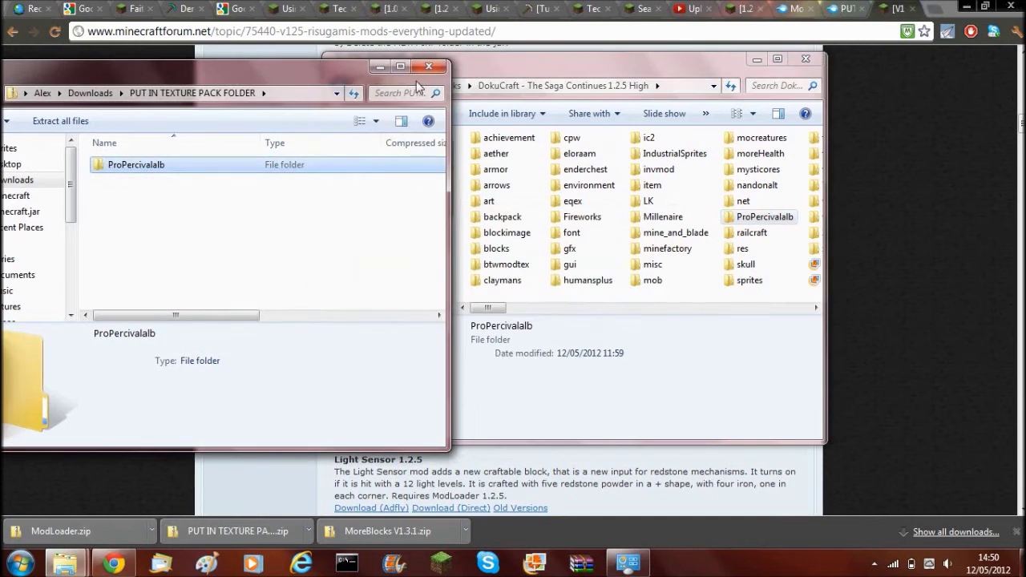
Close the texture archive window and log in to the Minecraft launcher with the remembered account to reach the title screen.
left_click(449, 61)
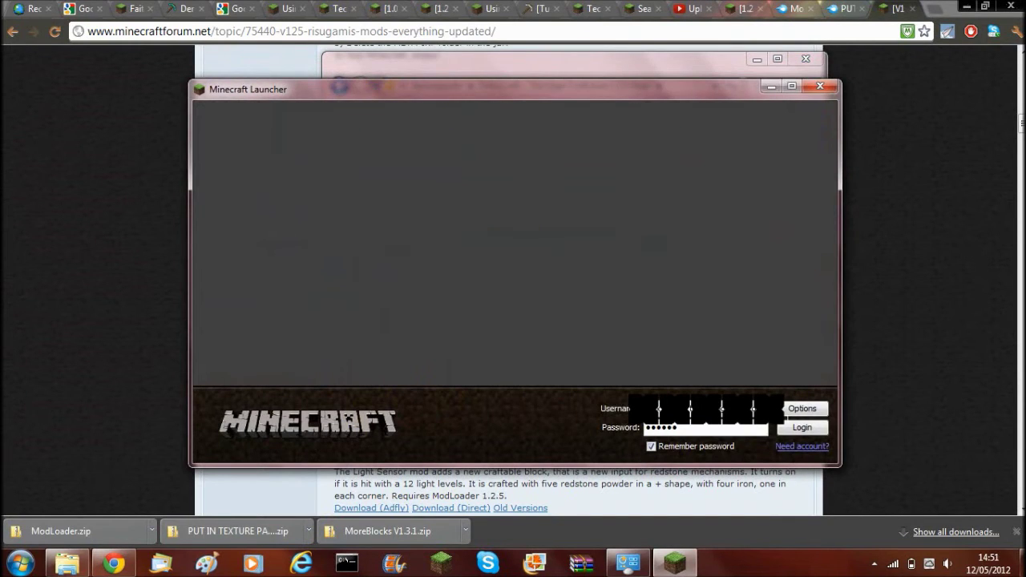
left_click(787, 424)
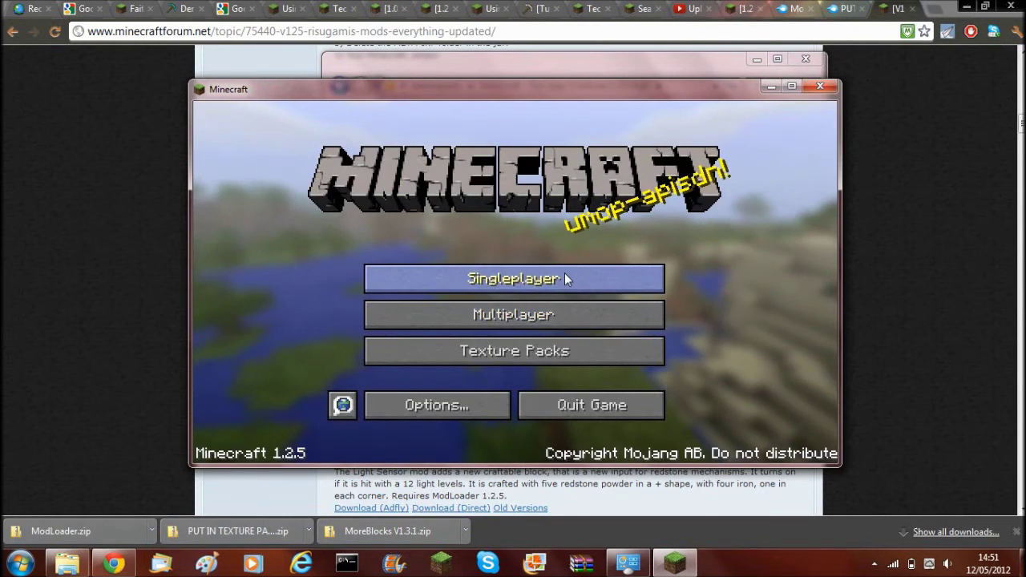
left_click(564, 273)
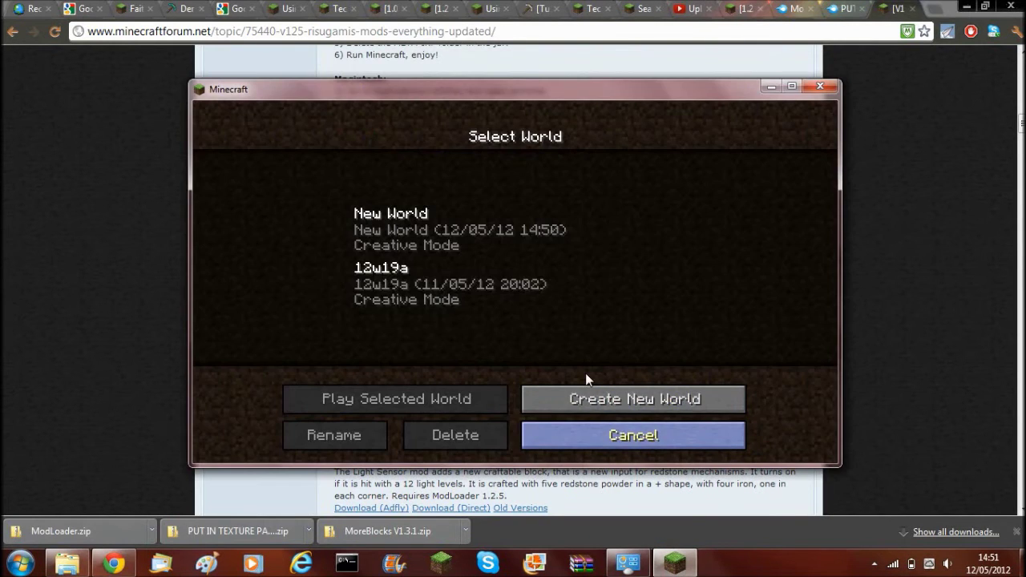
left_click(594, 433)
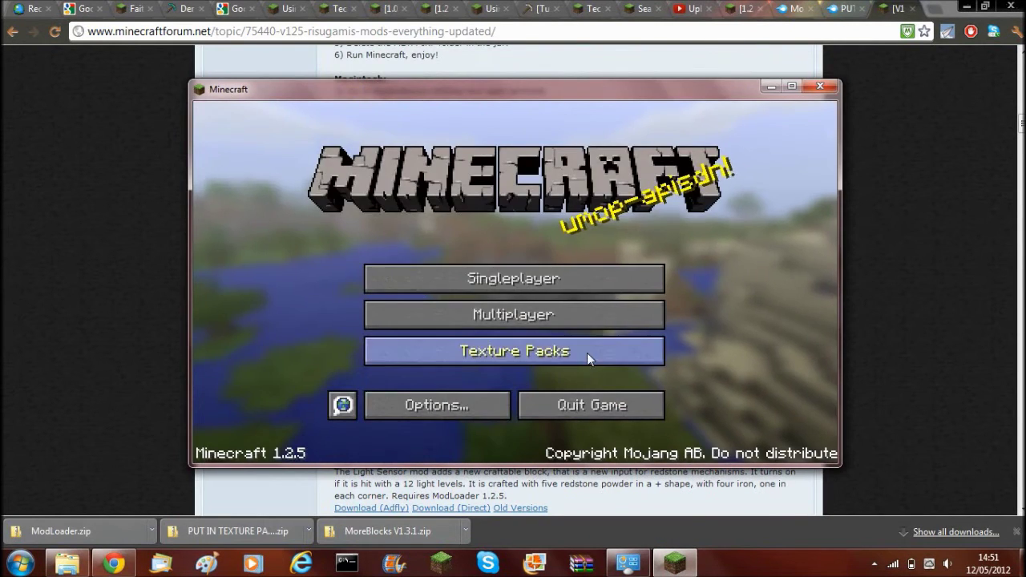
Apply the unzipped DokuCraft - The Saga Continues 1.2.5 High texture pack in Minecraft.
left_click(587, 353)
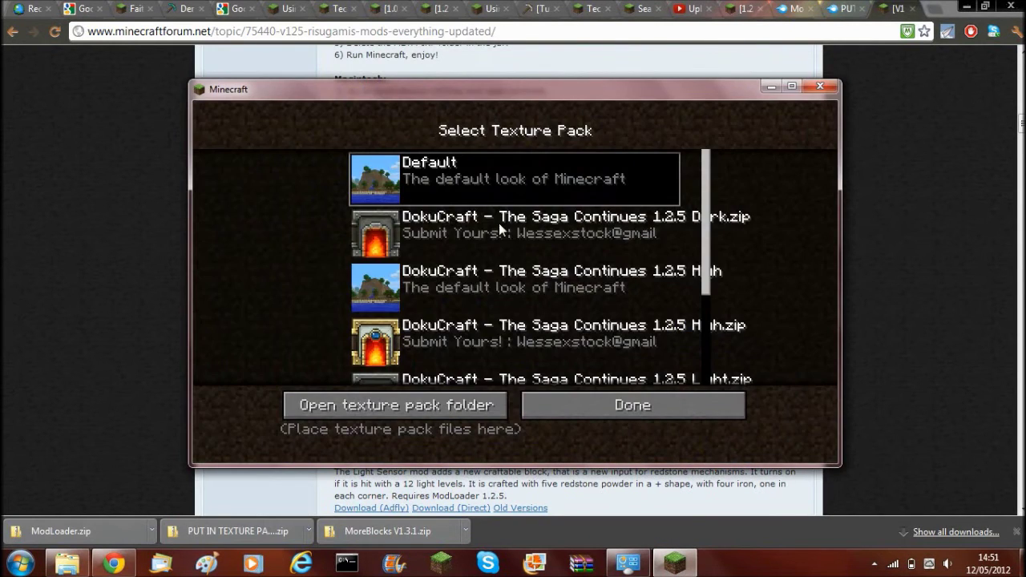
left_click(499, 297)
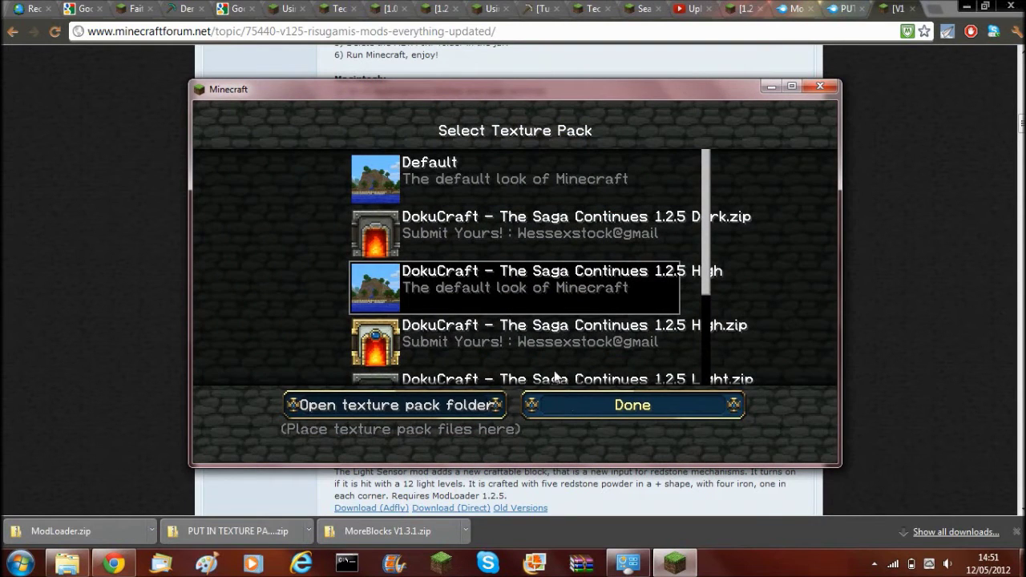
left_click(566, 402)
Load the singleplayer world New World and look over the retextured mod blocks in the creative item selection.
left_click(555, 278)
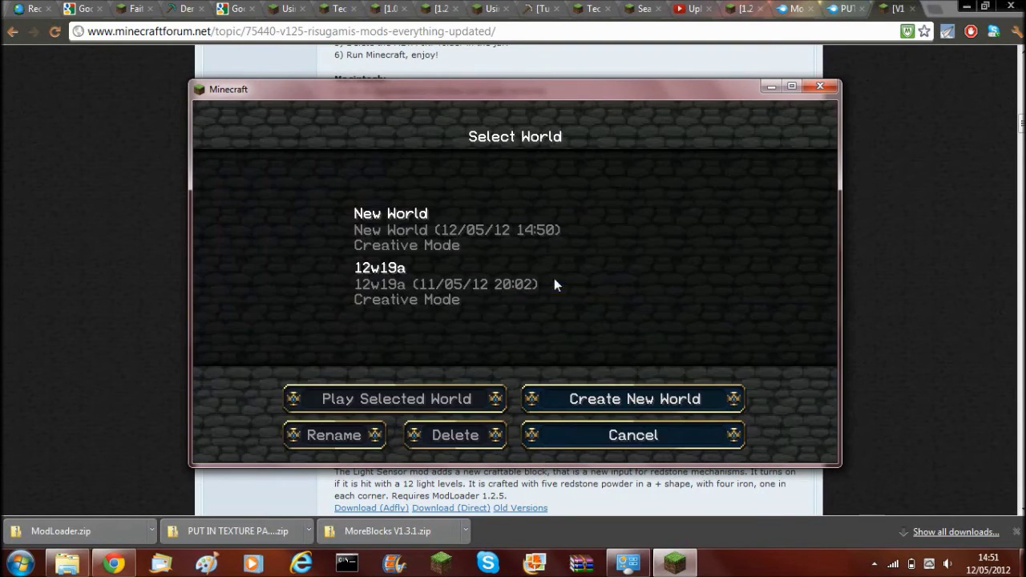
double_click(522, 222)
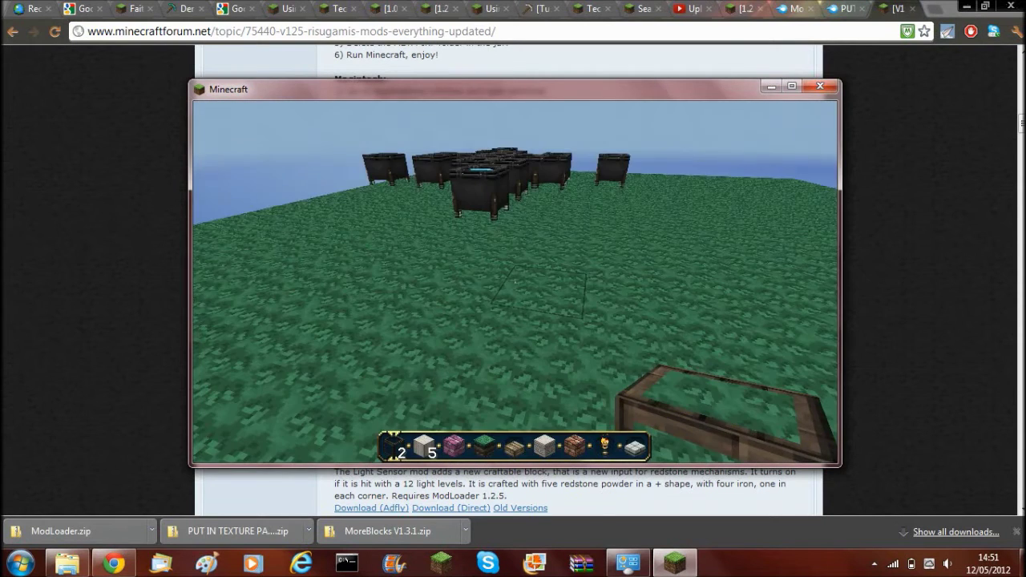
key("e")
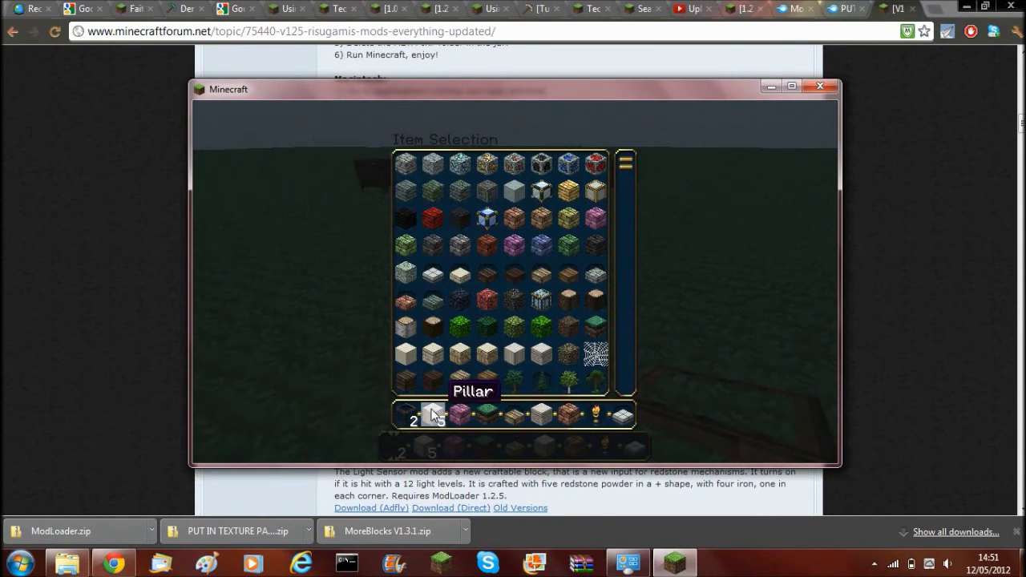
key("e")
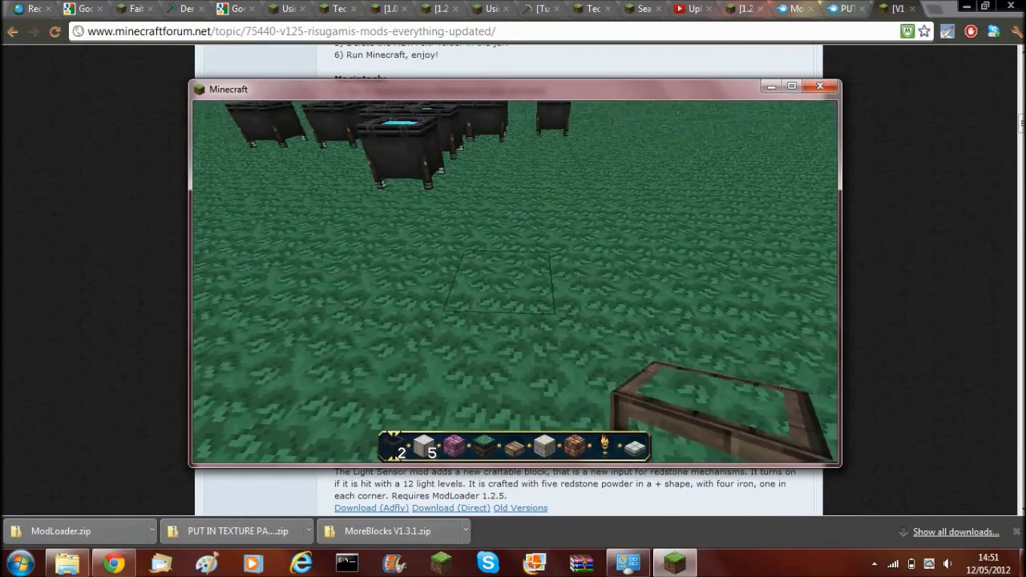
Place two Pillar blocks on the grass near the cauldrons to test their texture, and break both again.
key("2")
right_click(515, 281)
right_click(515, 281)
left_click(515, 281)
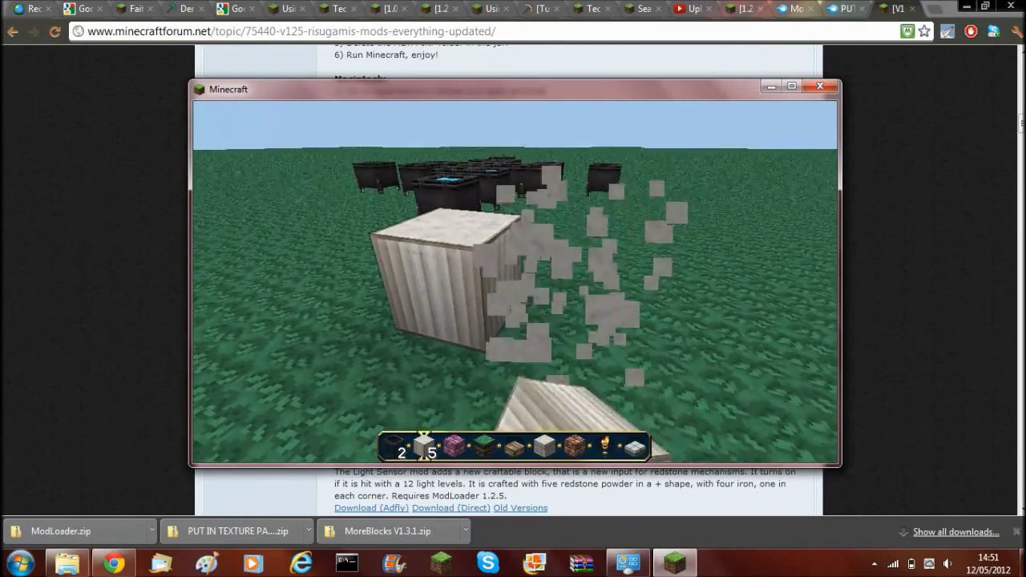
left_click(515, 282)
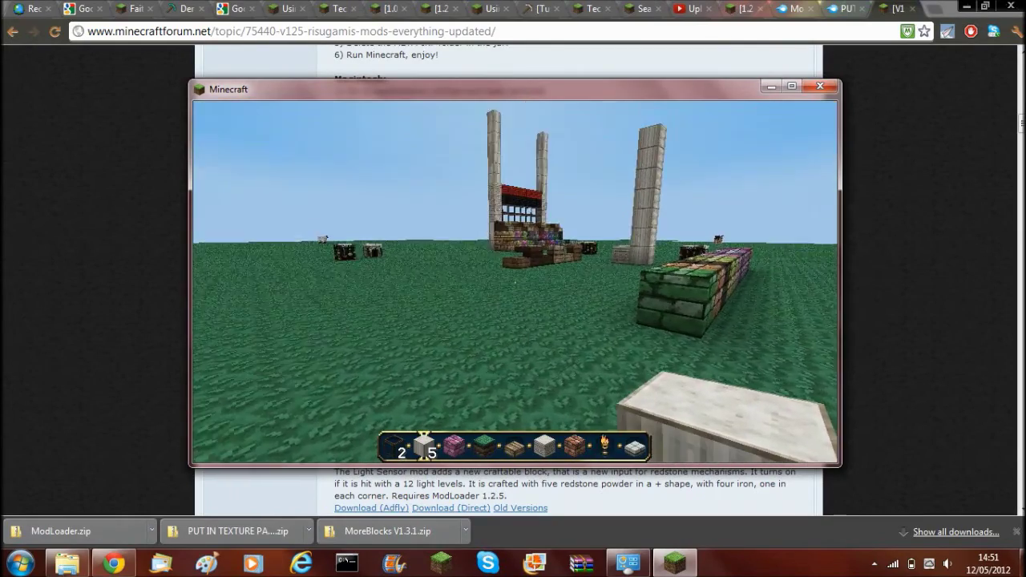